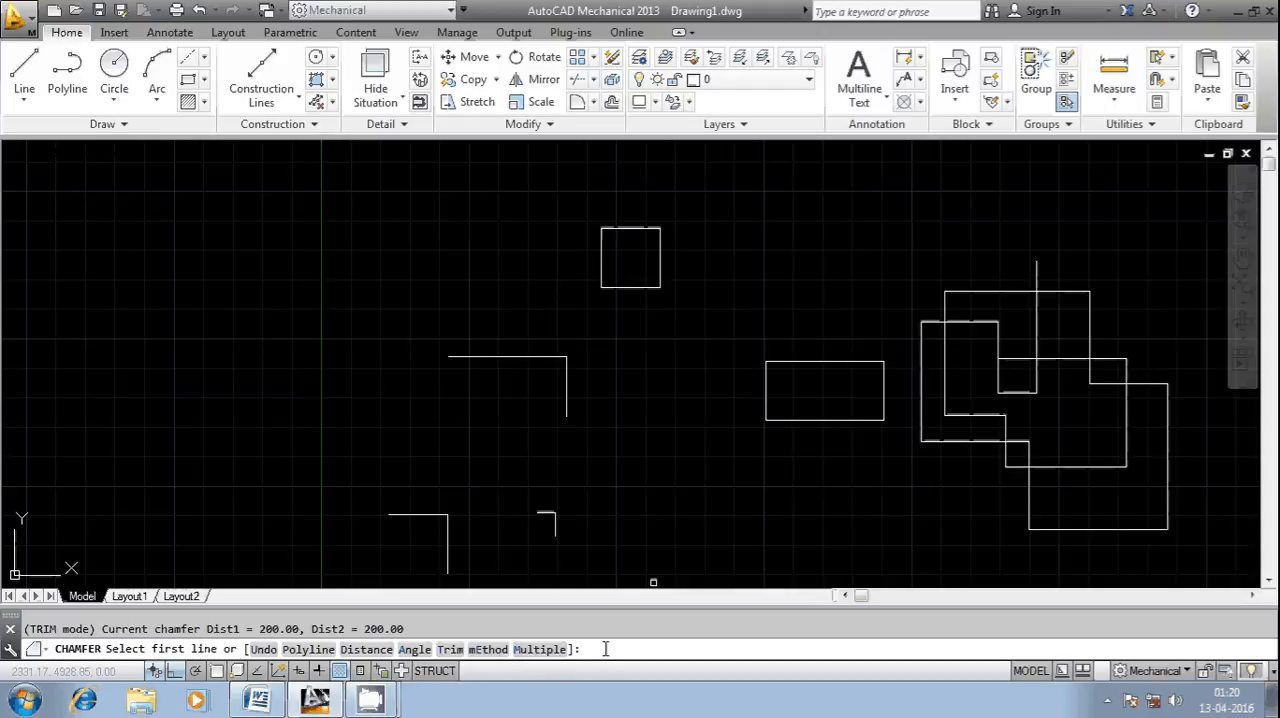
text(T)
key(Return)
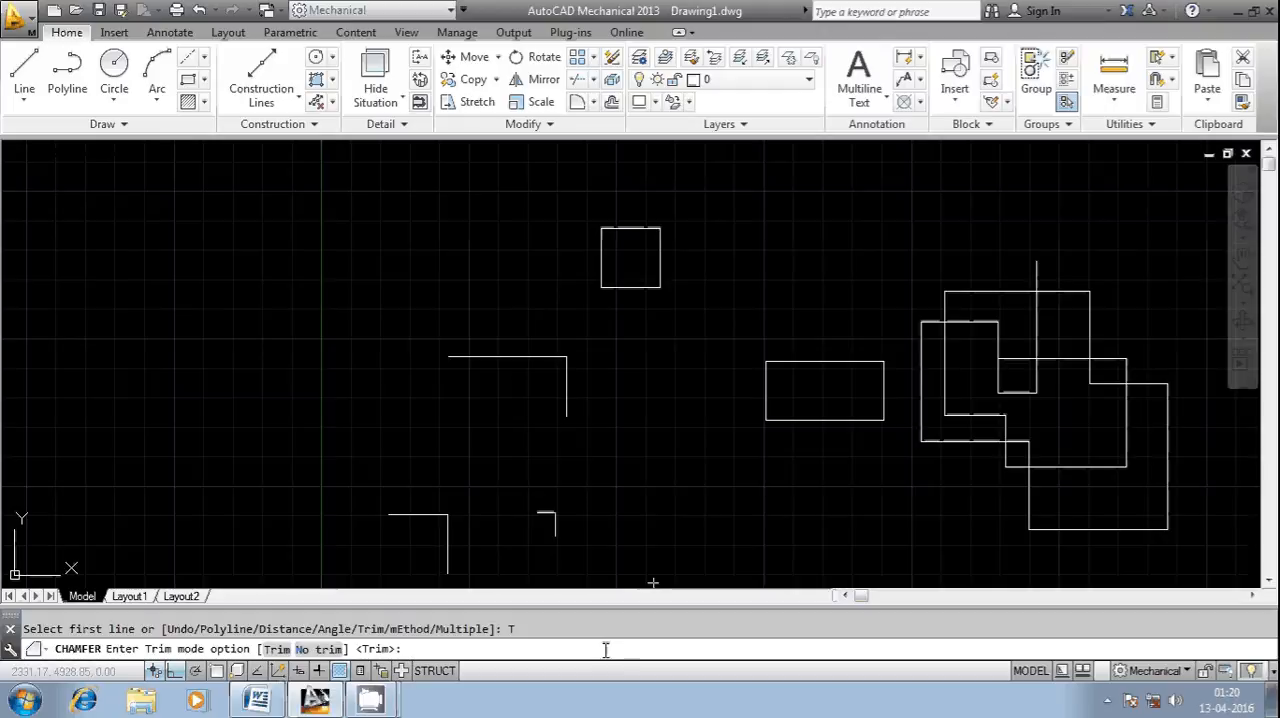
key(Escape)
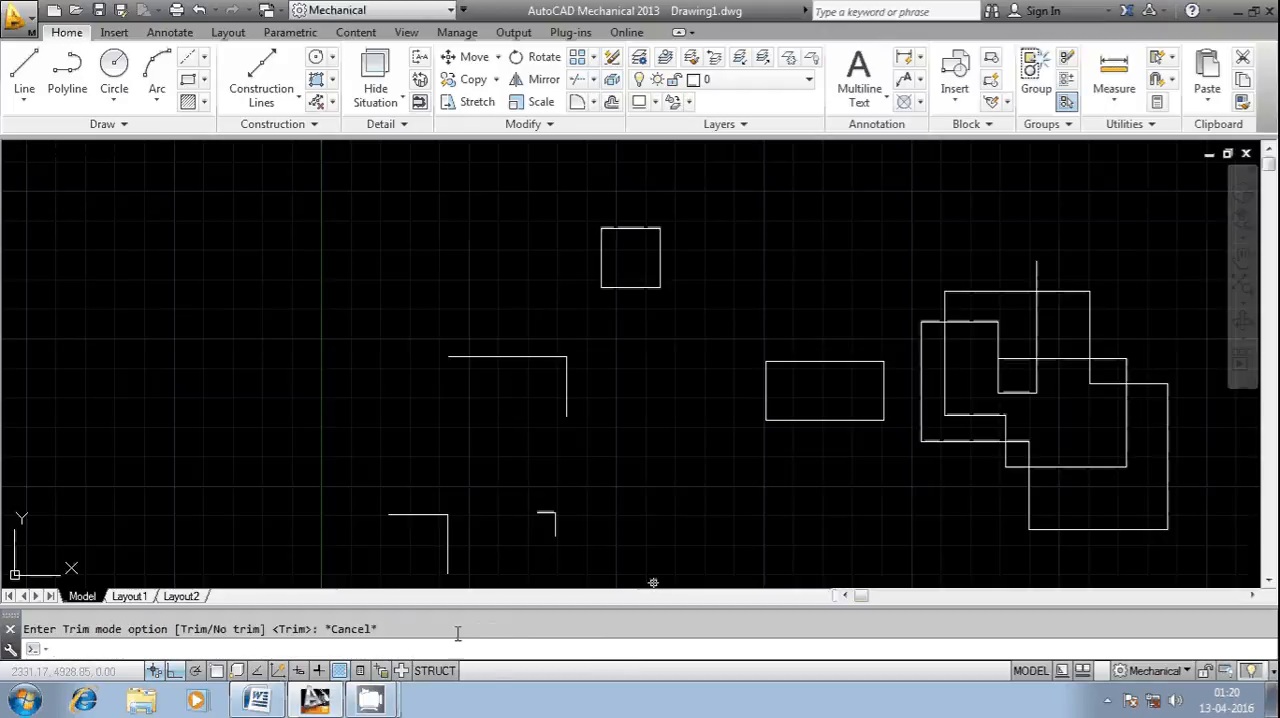
- Start the Chamfer command and set both the first and second chamfer distances to 200
right_click(405, 646)
mouse_move(455, 450)
click(700, 441)
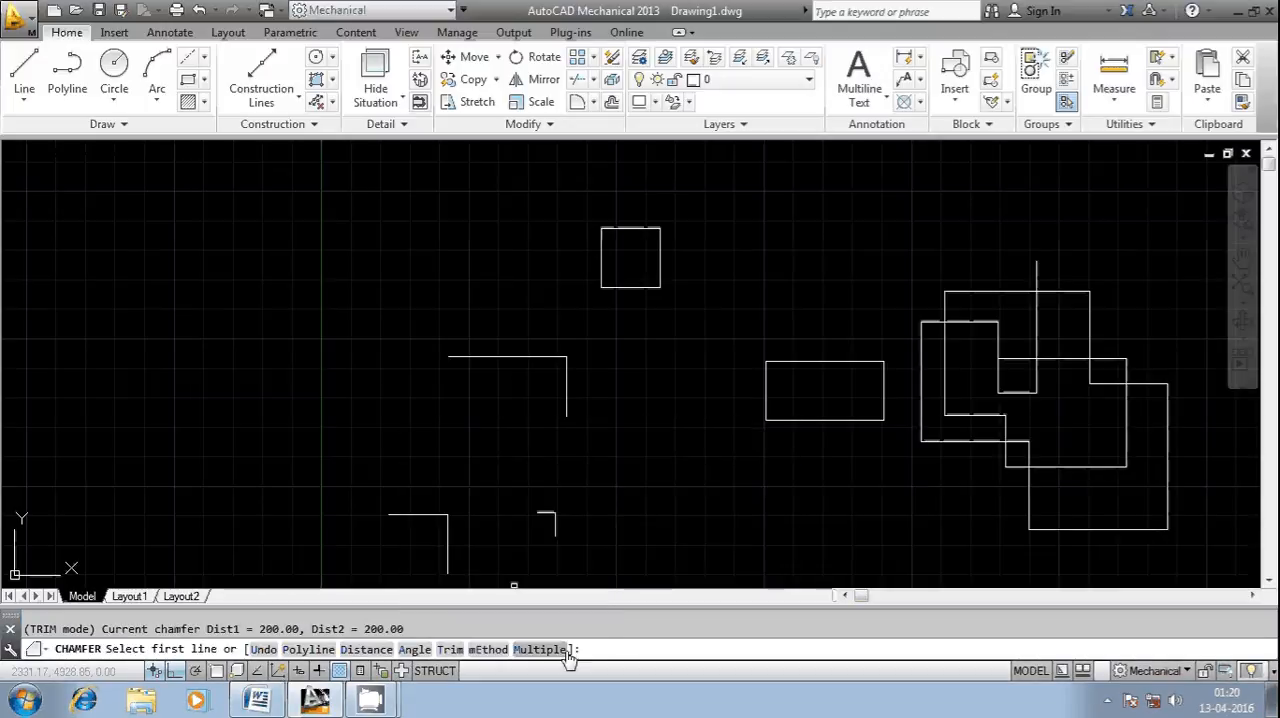
text(d)
key(Return)
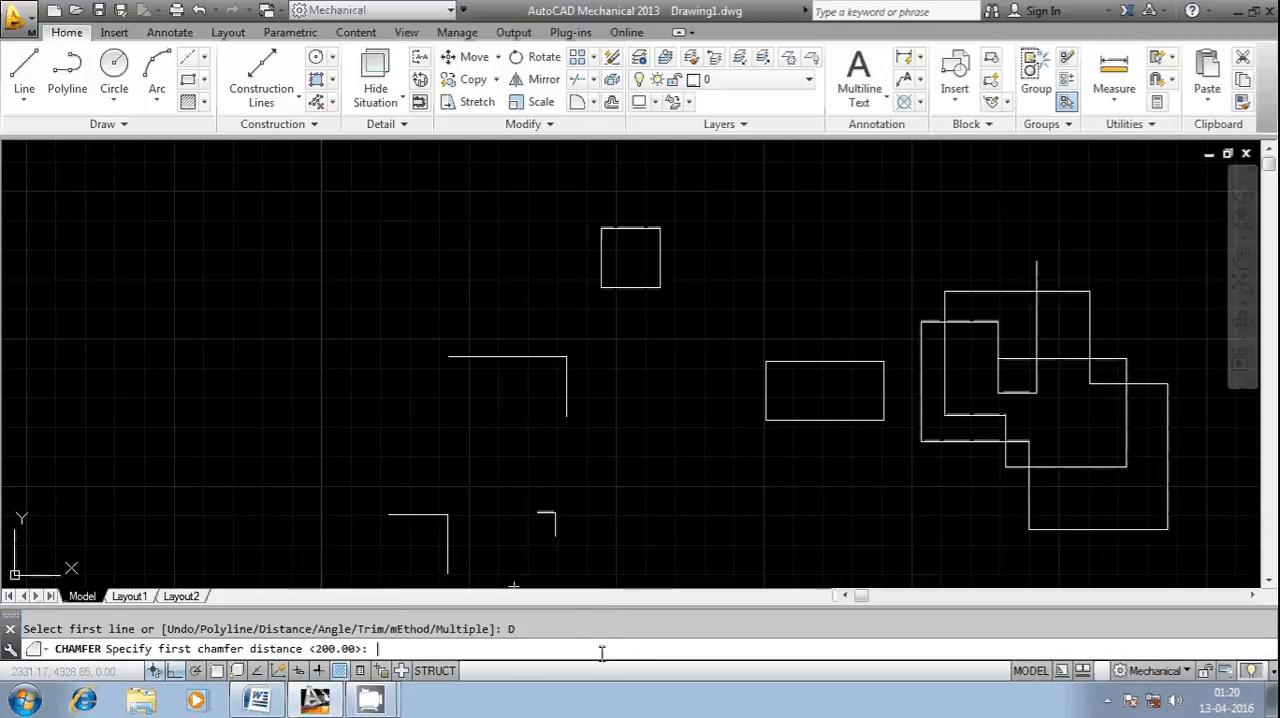
key(Return)
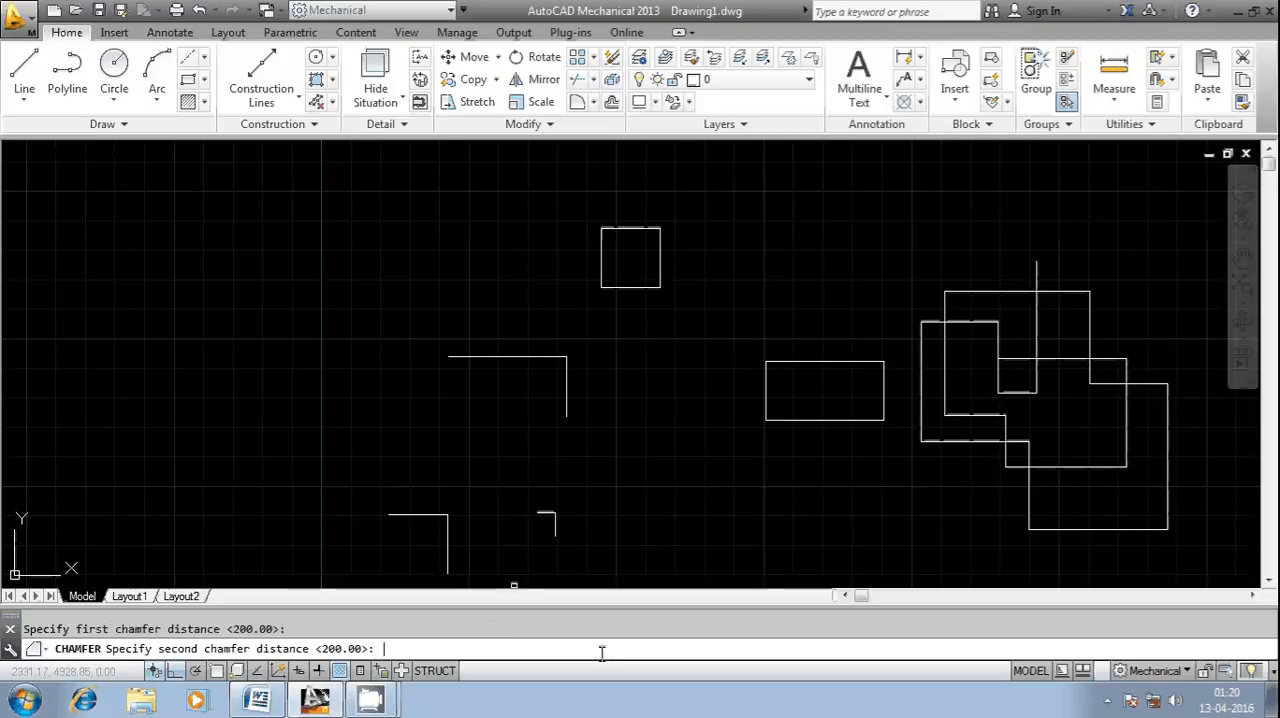
key(Return)
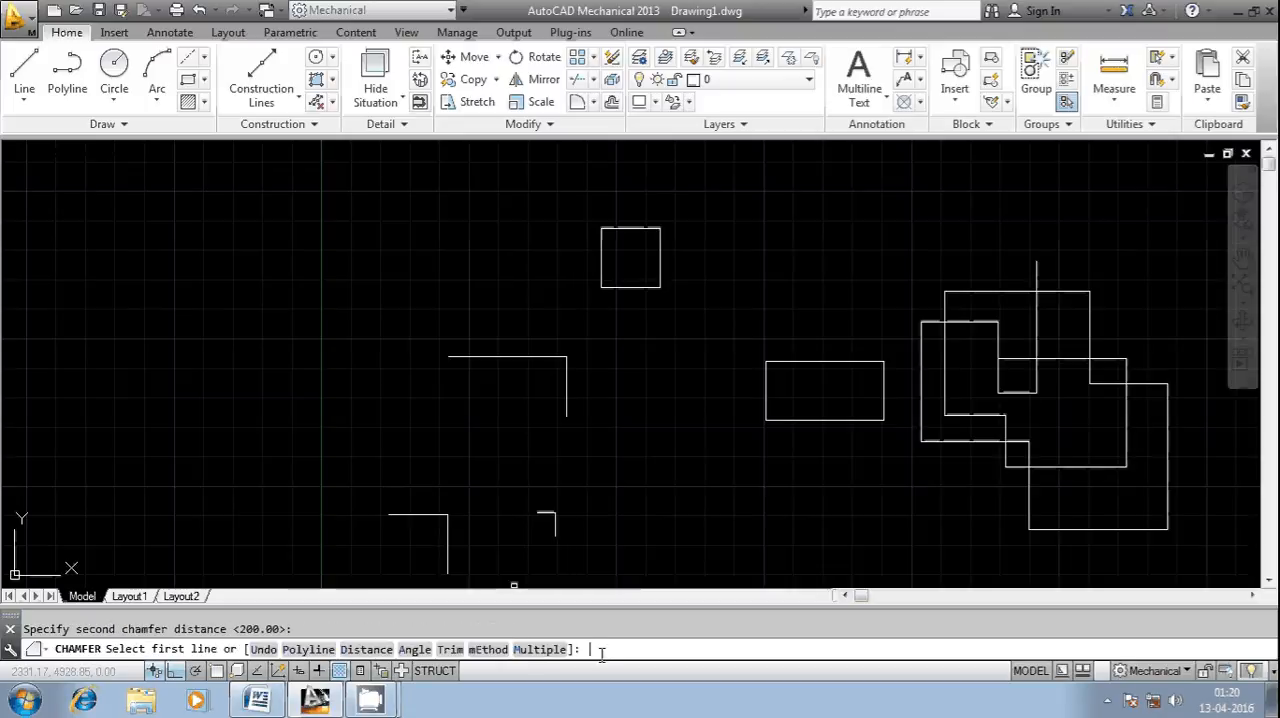
- Set the trim mode to Trim and chamfer the small square's upper-left corner between its left and top edges
text(T)
key(Return)
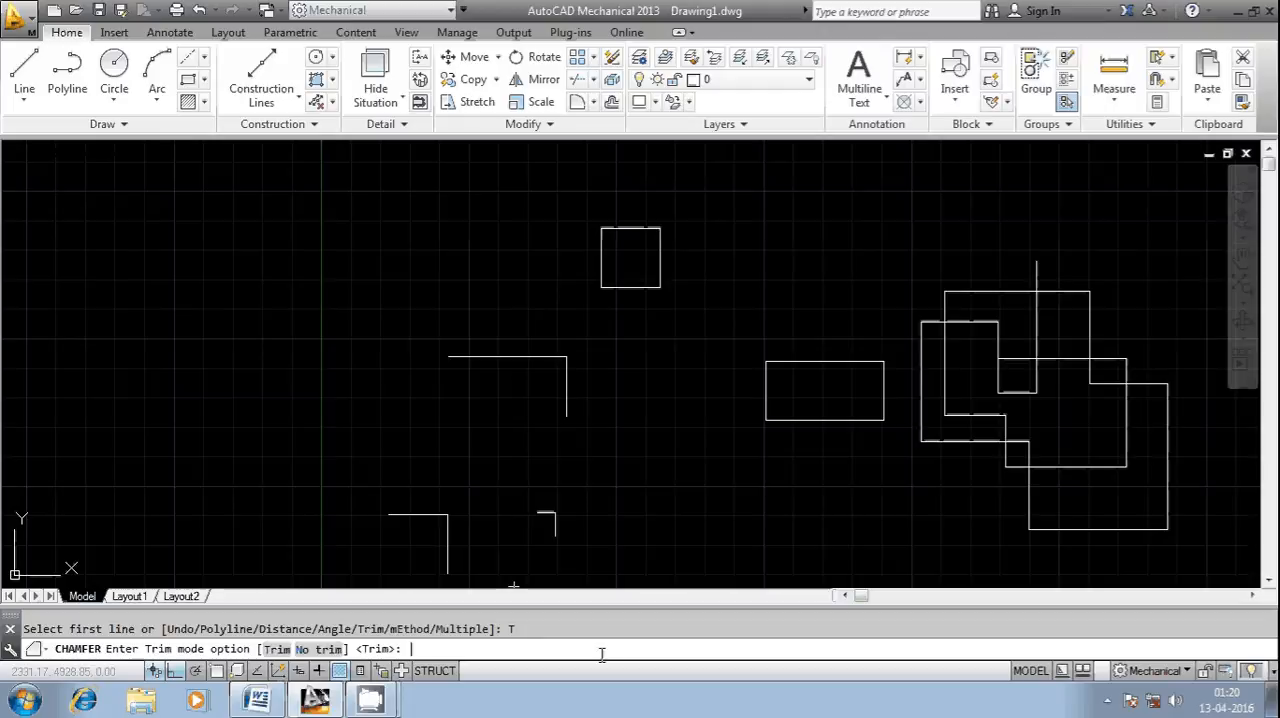
key(Return)
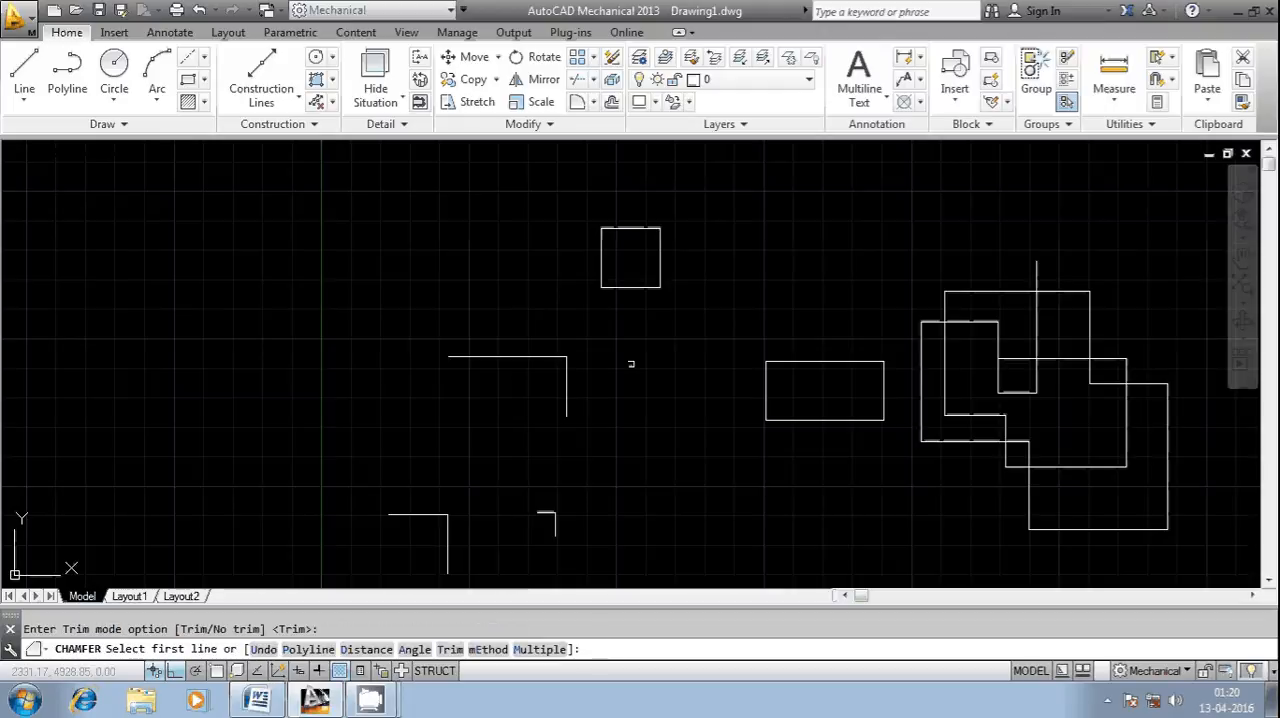
click(600, 248)
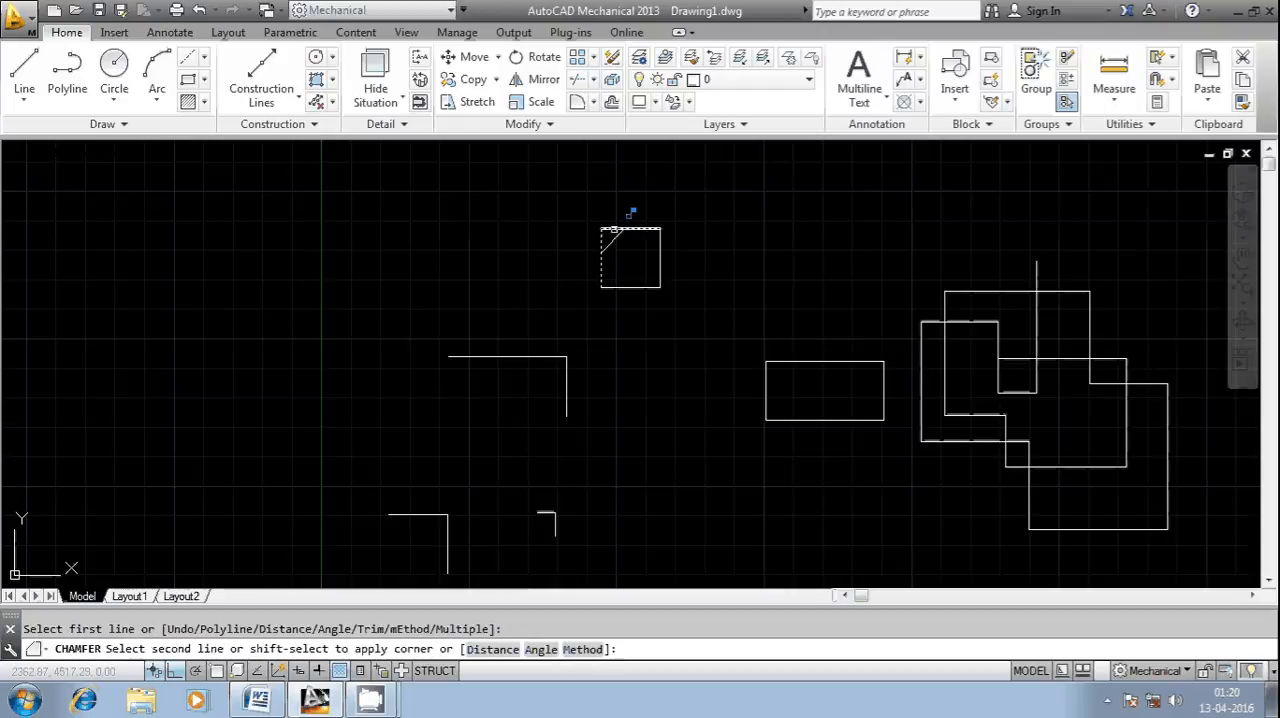
click(612, 229)
scroll(614, 243, up, 4)
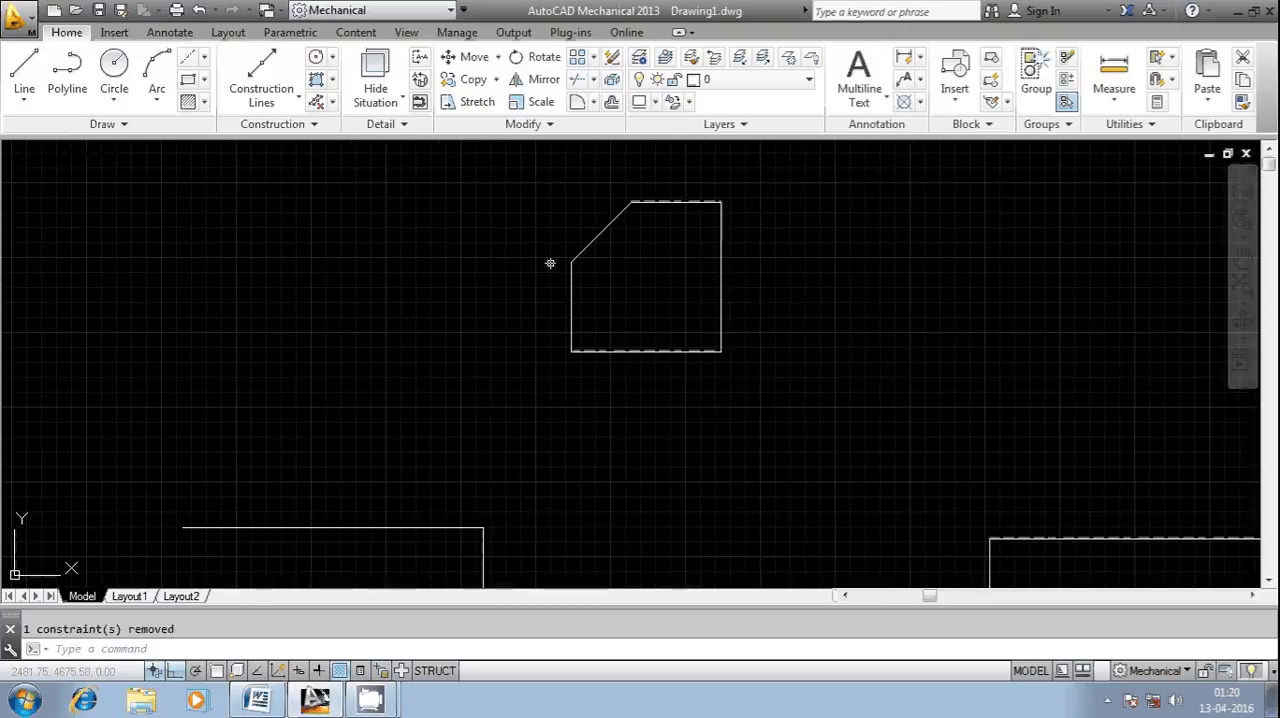
key(Escape)
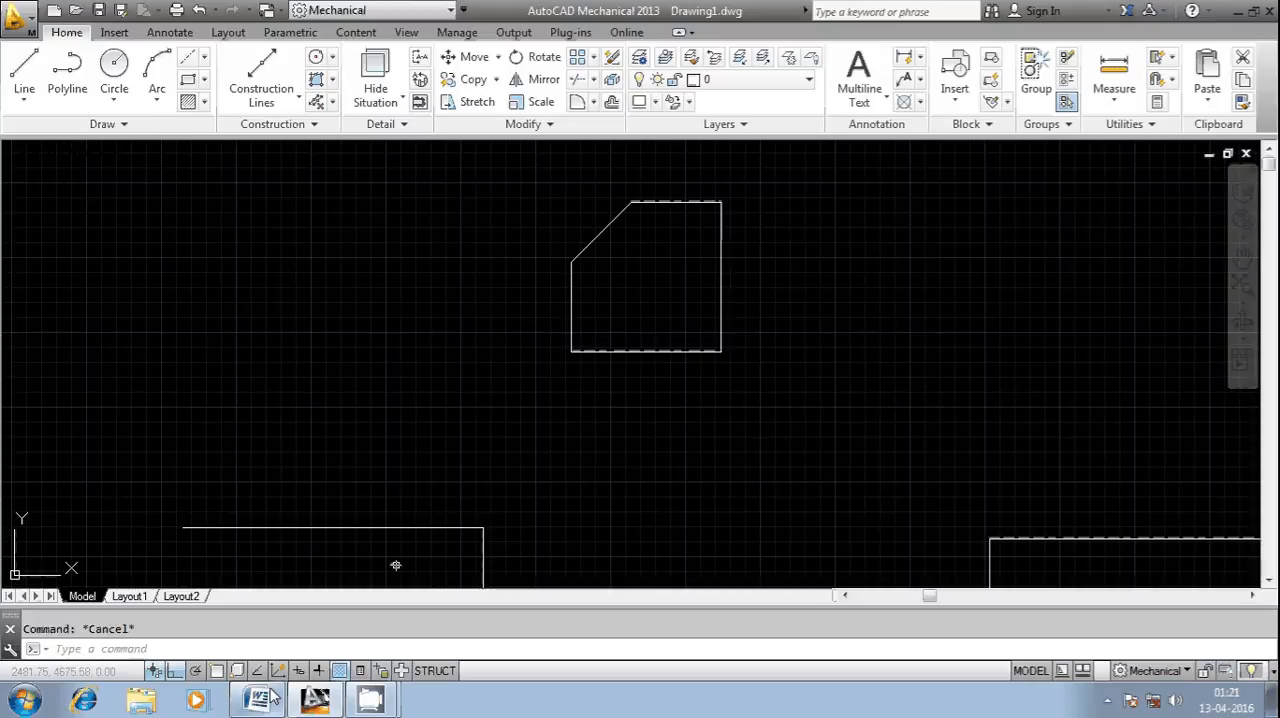
- Undo the trimmed chamfer on the small square's upper-left corner
right_click(250, 646)
mouse_move(330, 444)
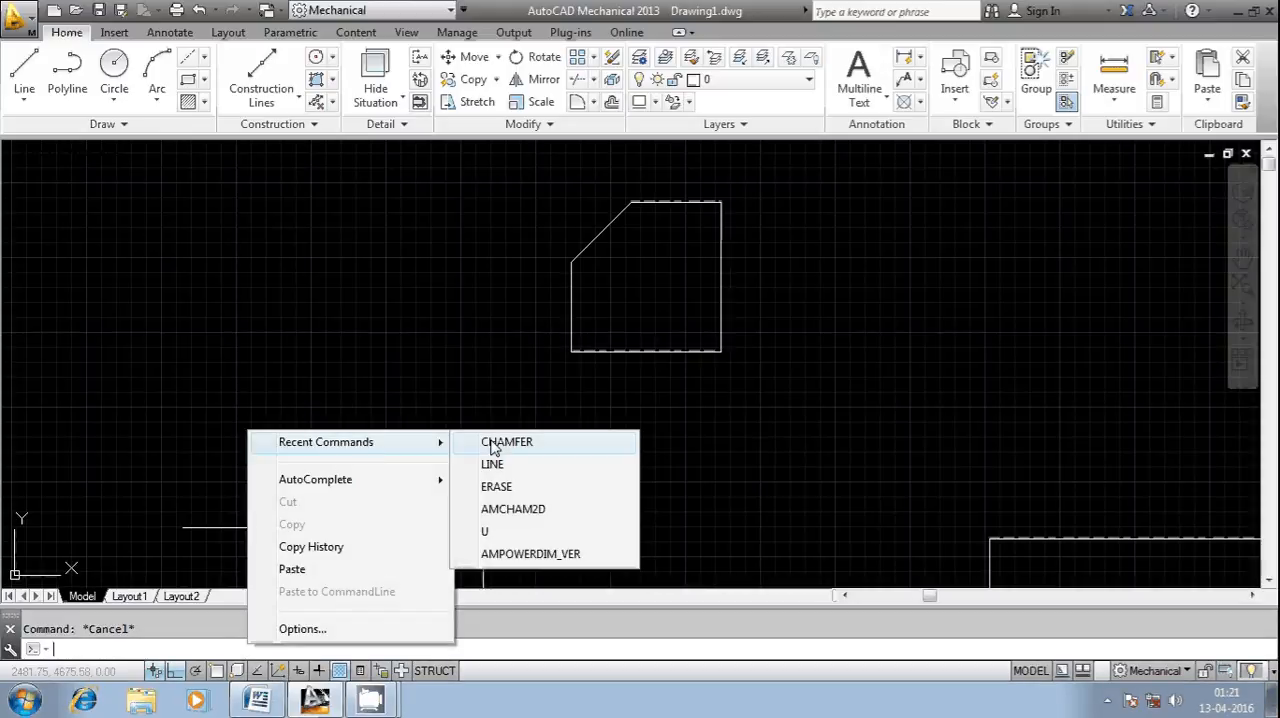
click(493, 444)
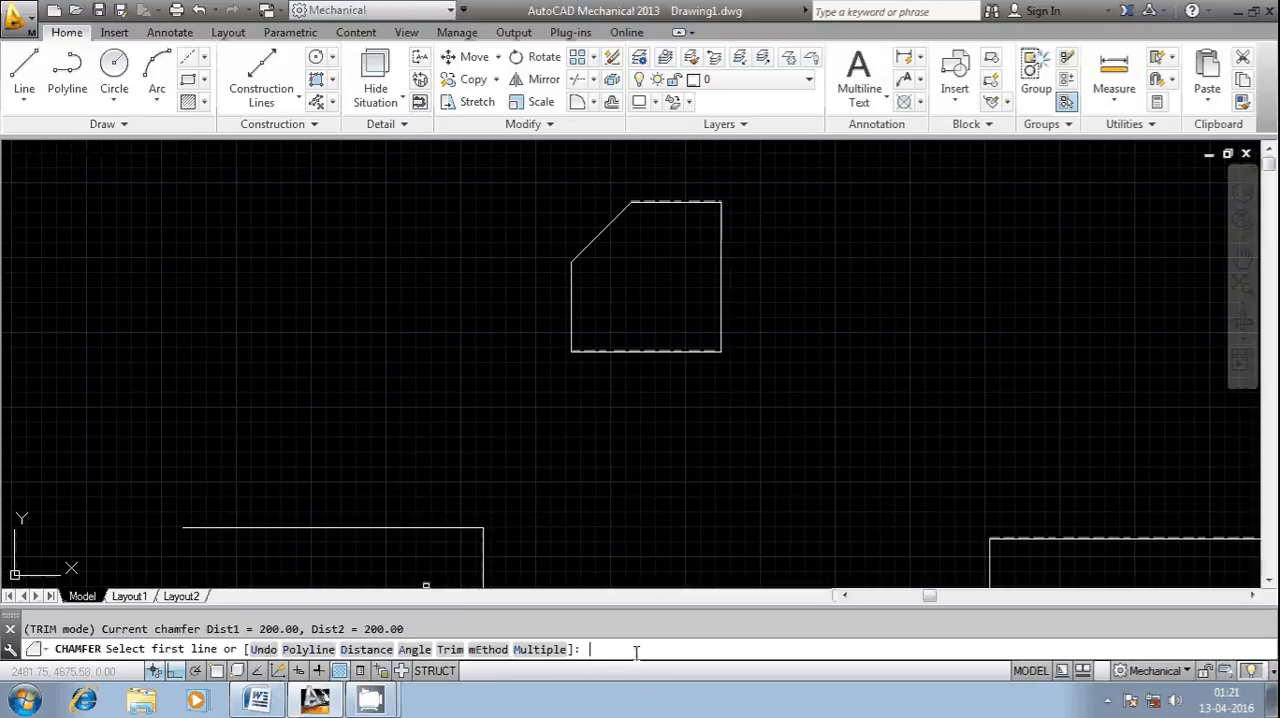
text(u)
key(Return)
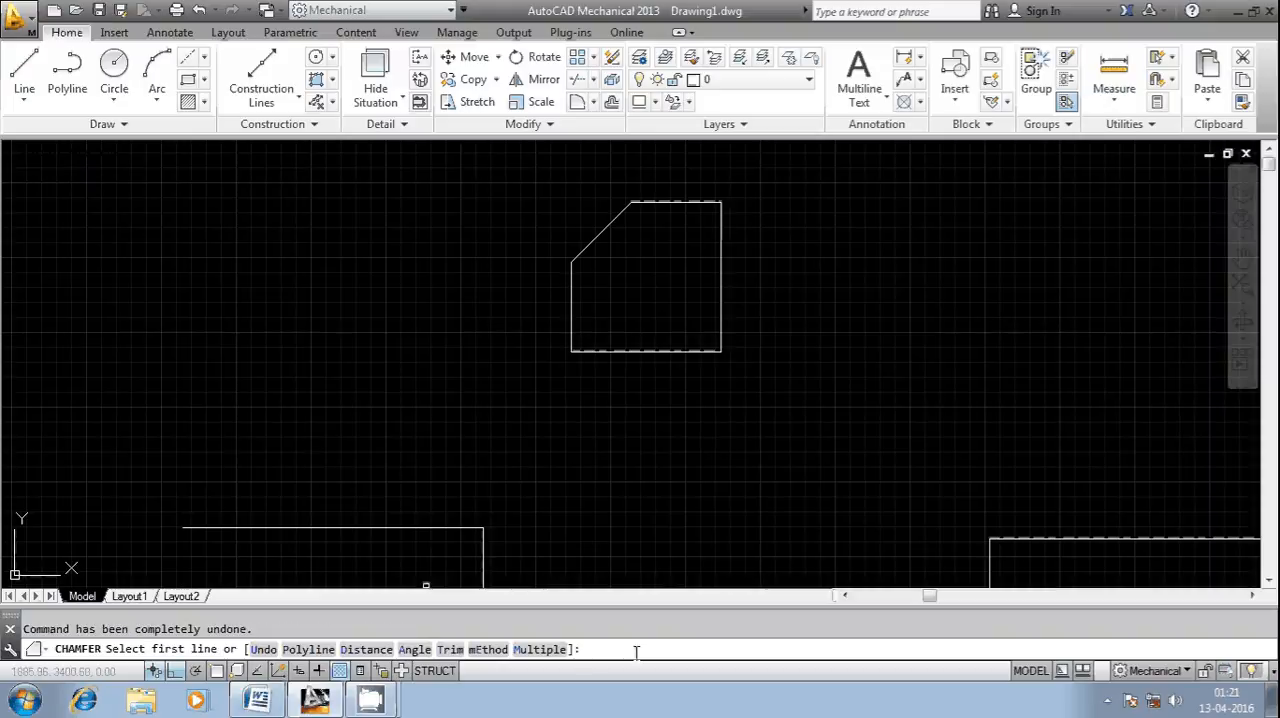
key(Escape)
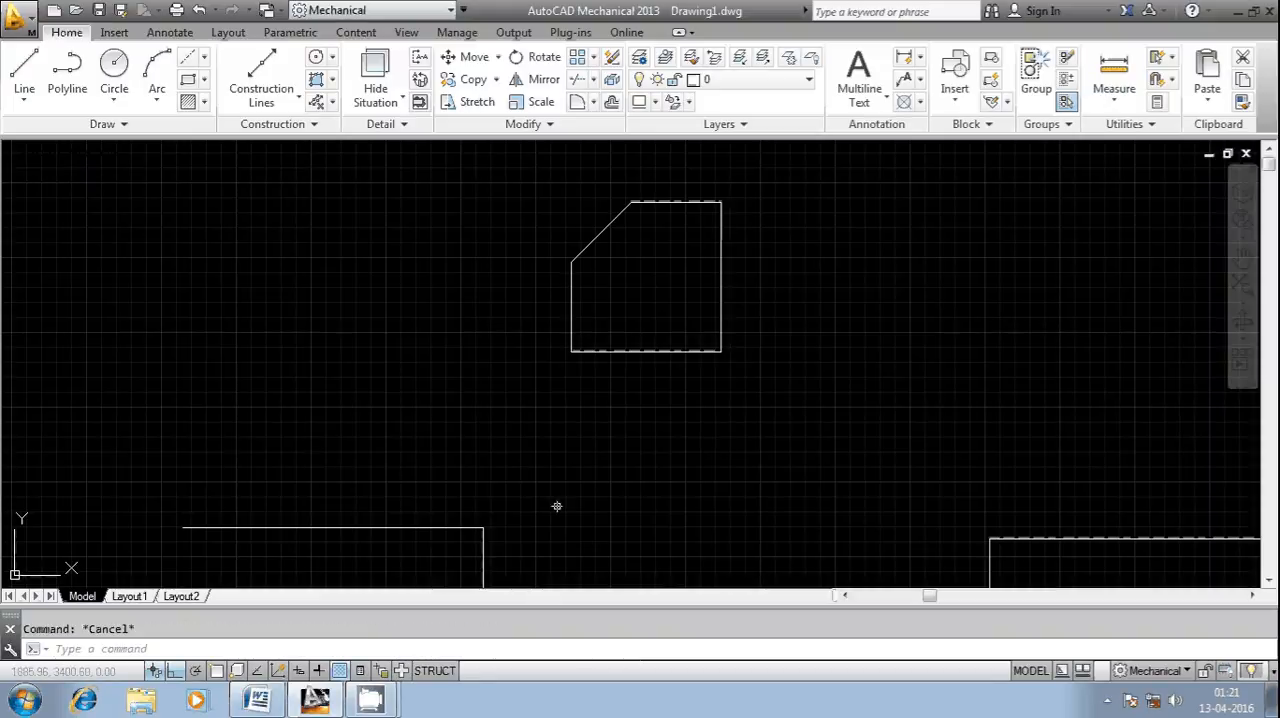
key(ctrl+z)
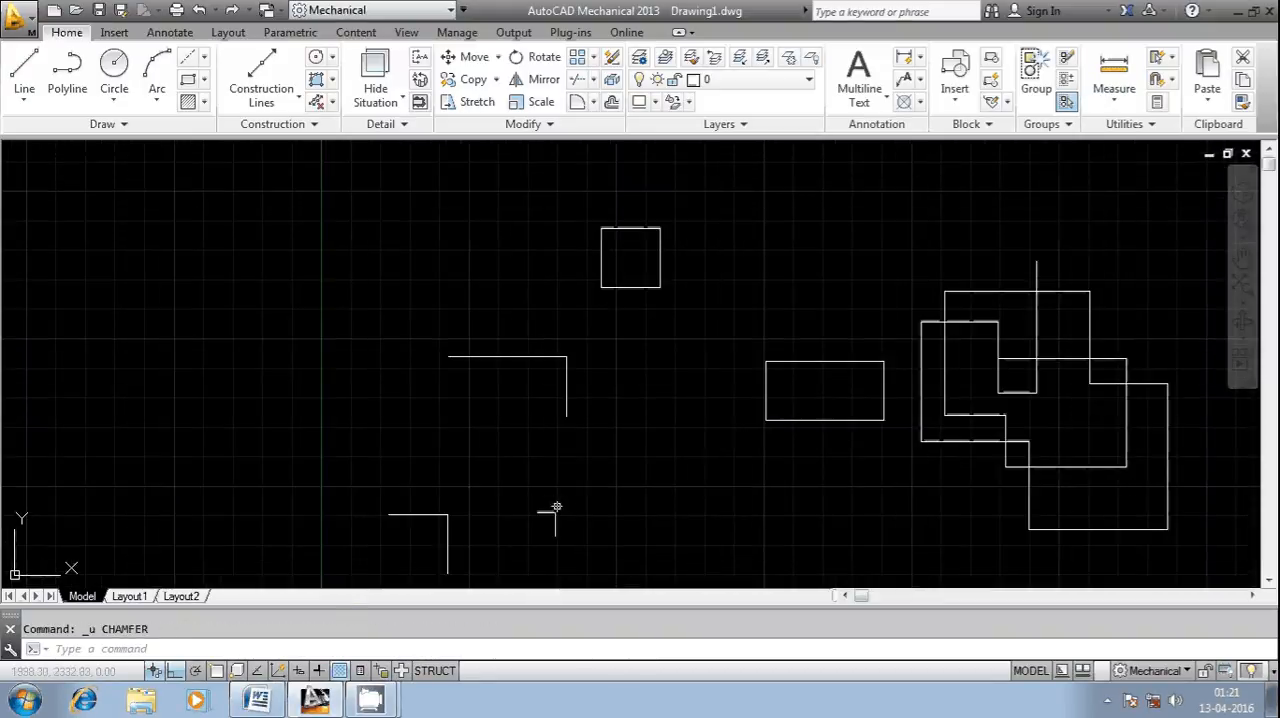
- Chamfer the small square's upper-left corner with the trim mode set to No trim
right_click(242, 645)
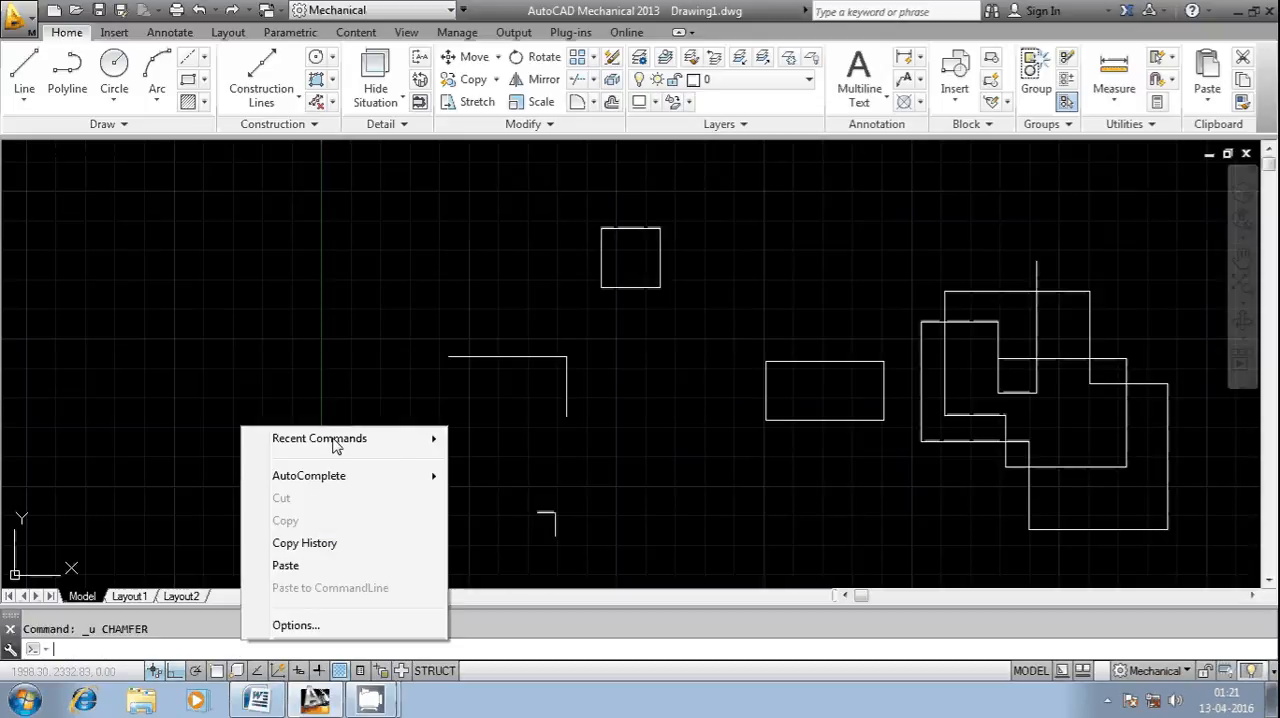
mouse_move(334, 440)
click(531, 461)
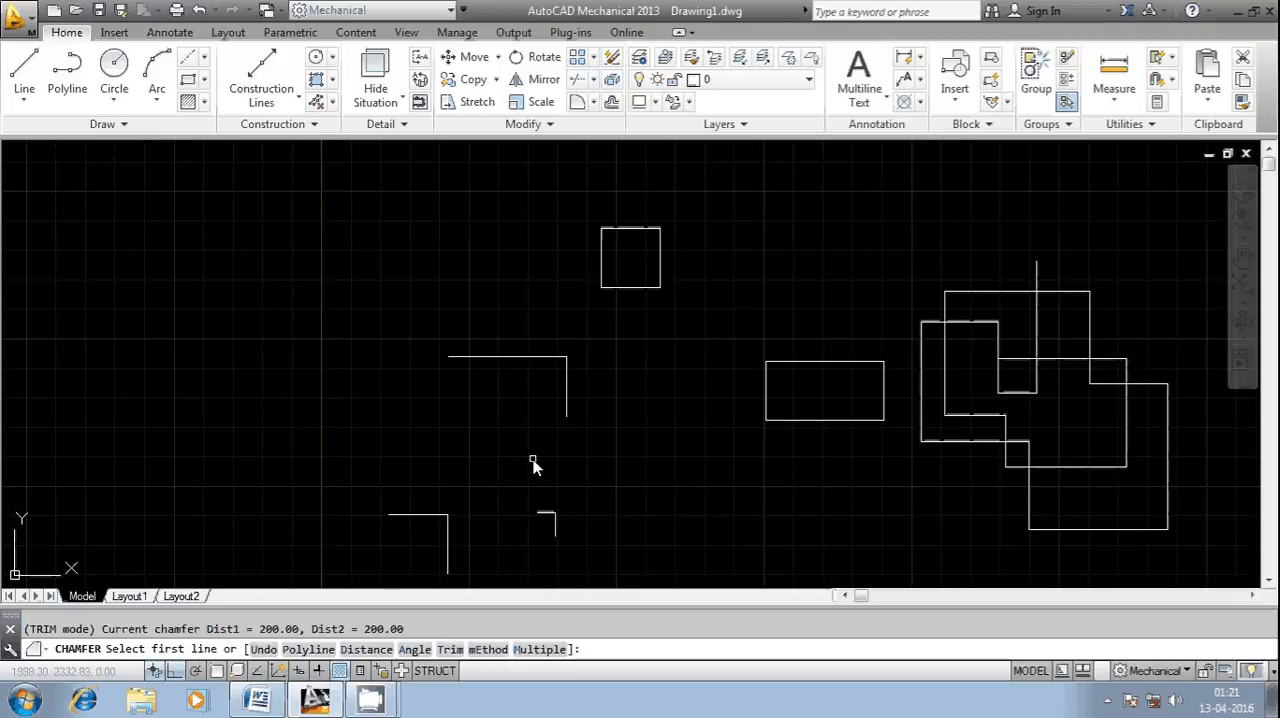
text(T)
key(Return)
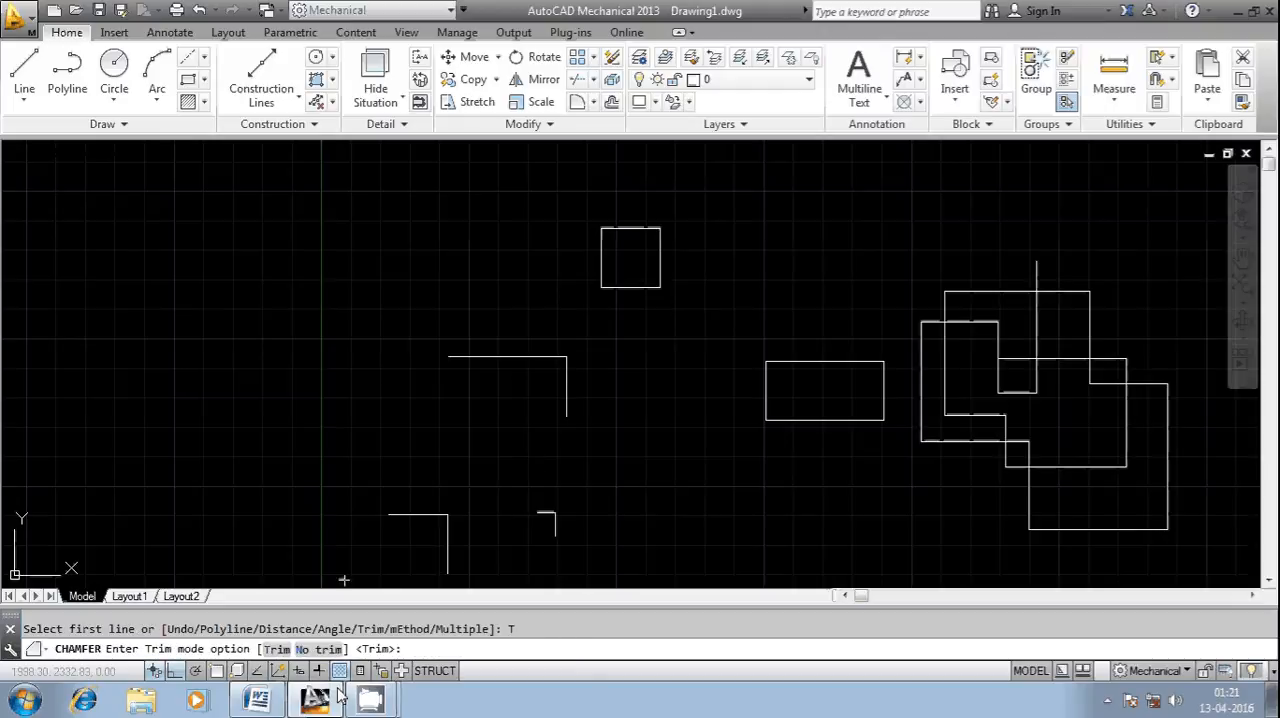
text(N)
key(Return)
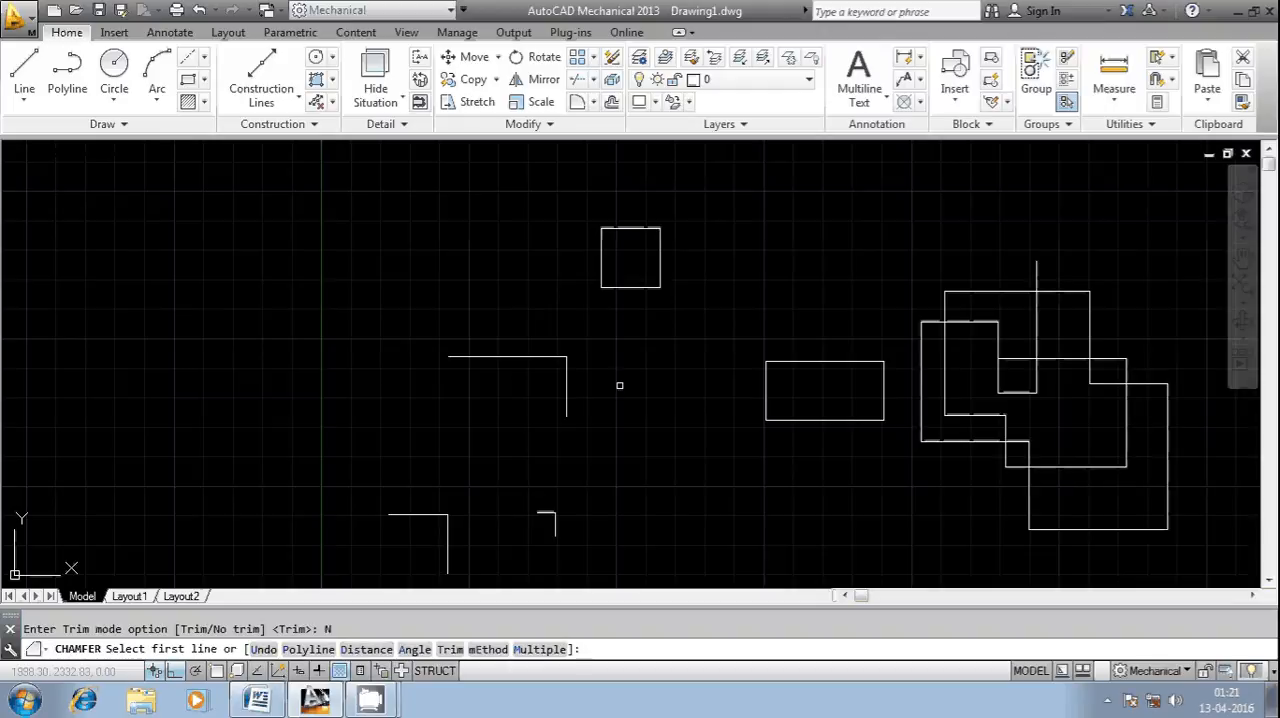
click(603, 248)
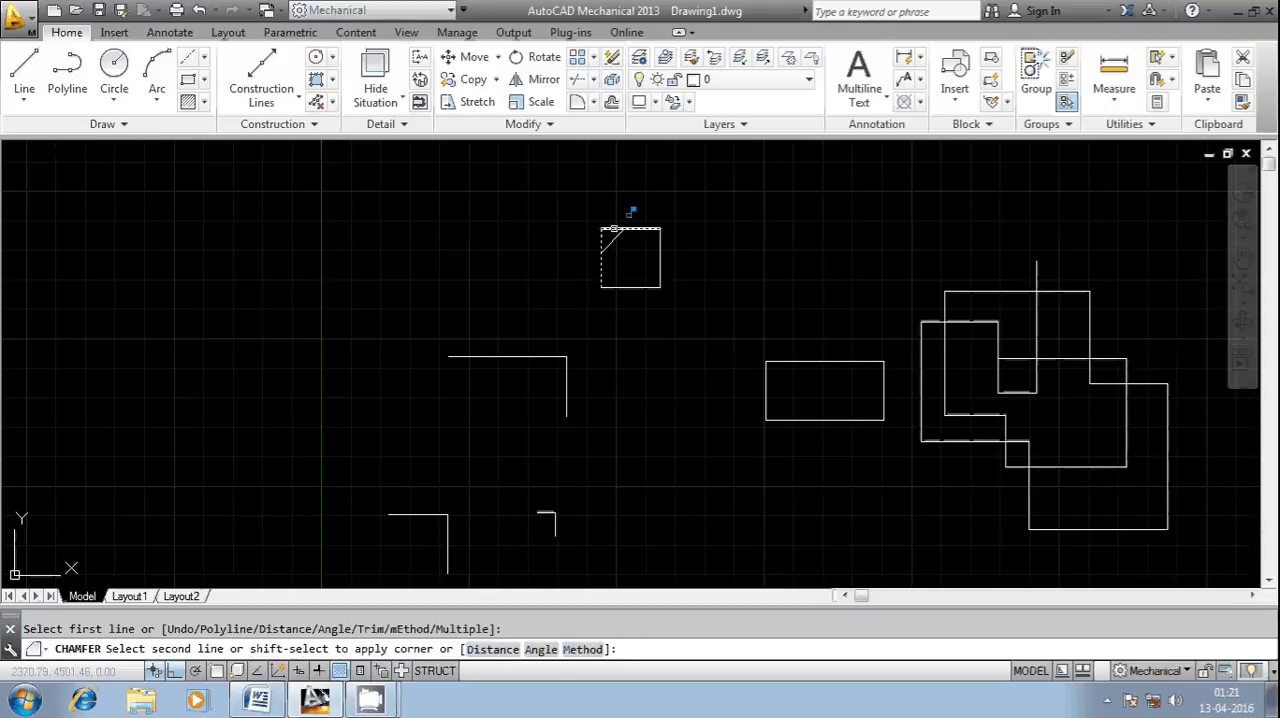
click(622, 229)
scroll(619, 230, up, 3)
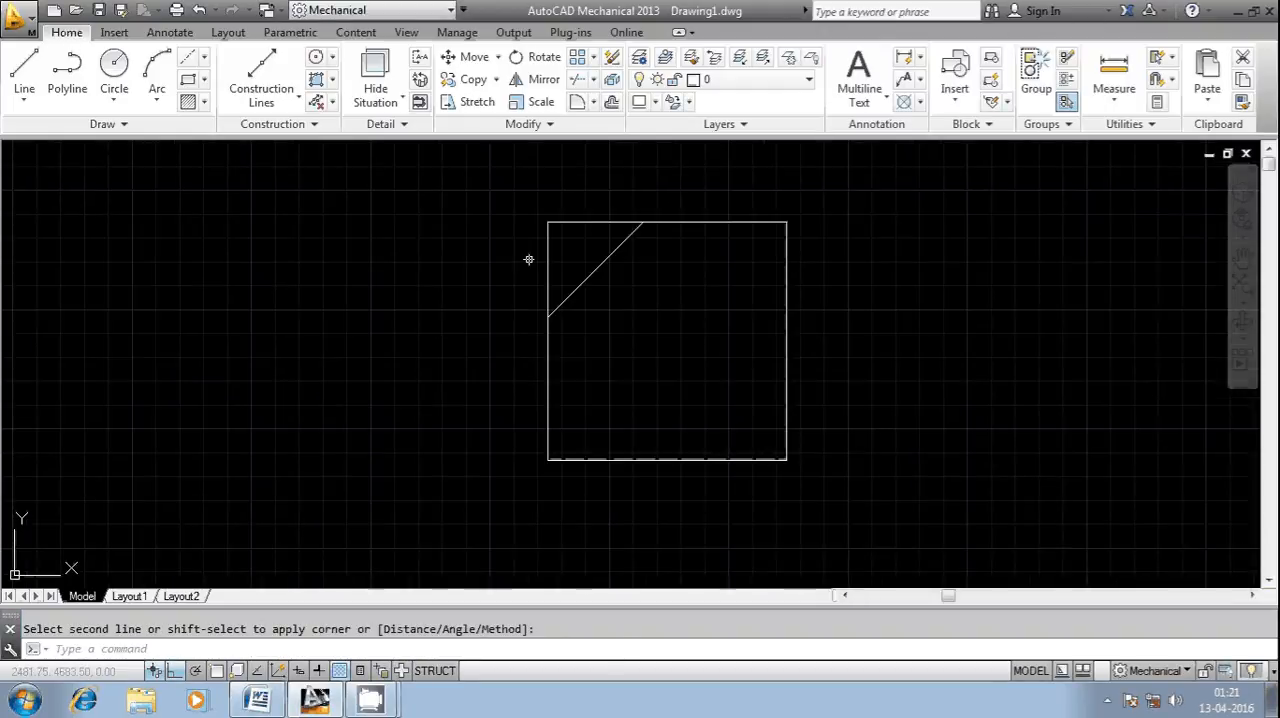
- Undo the No trim chamfer on the small square
key(Escape)
key(ctrl+z)
key(ctrl+z)
- Try chamfering the small square's upper-left corner with the chamfer method set to Distance, and undo that chamfer
right_click(339, 647)
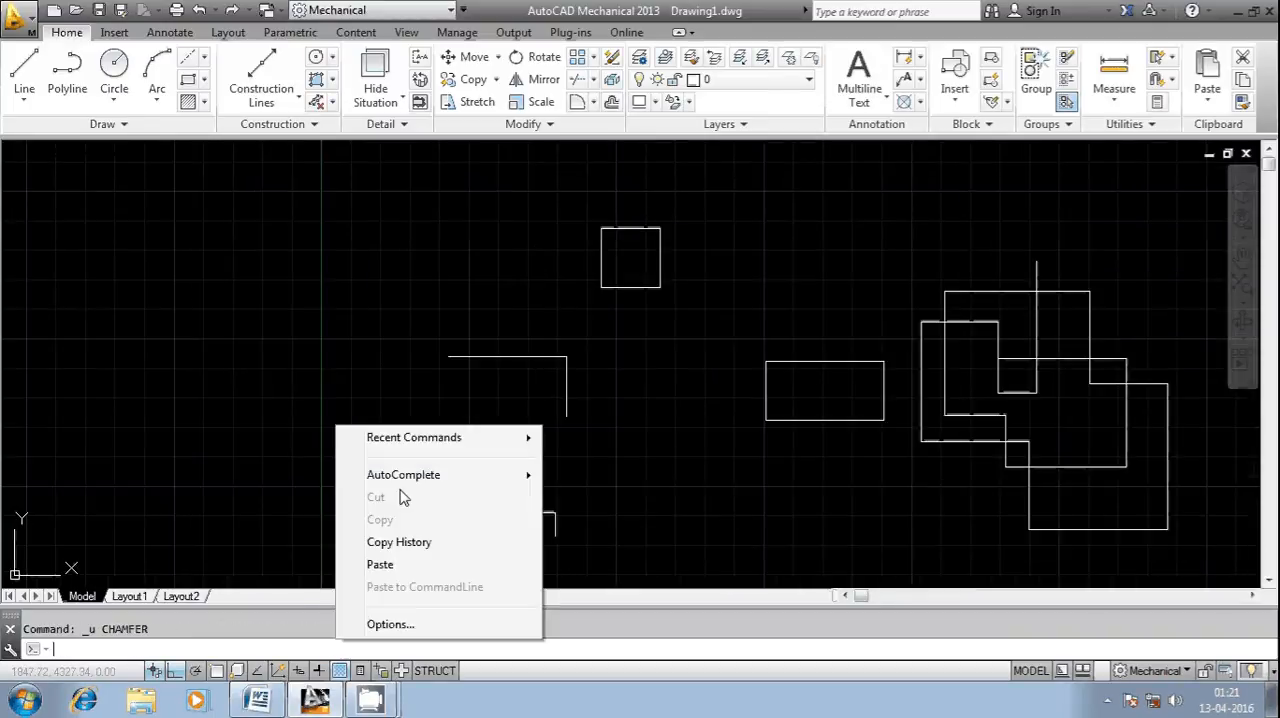
mouse_move(420, 440)
click(593, 460)
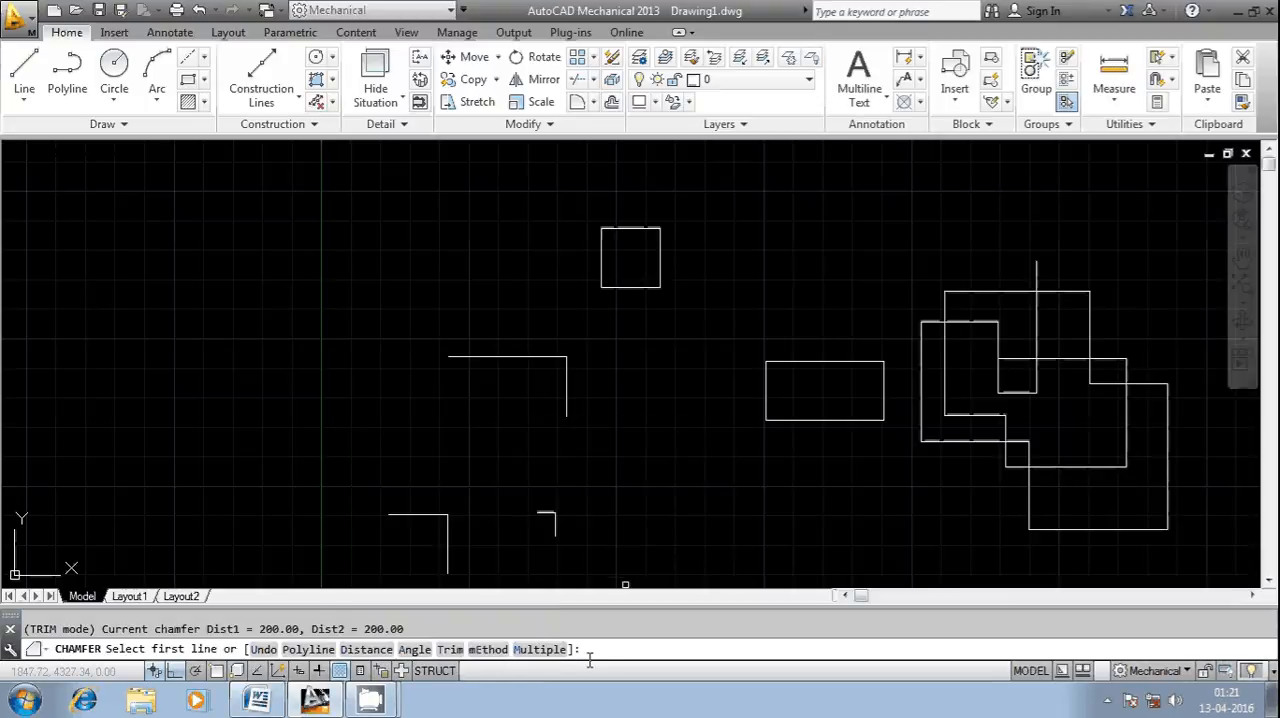
text(E)
key(Return)
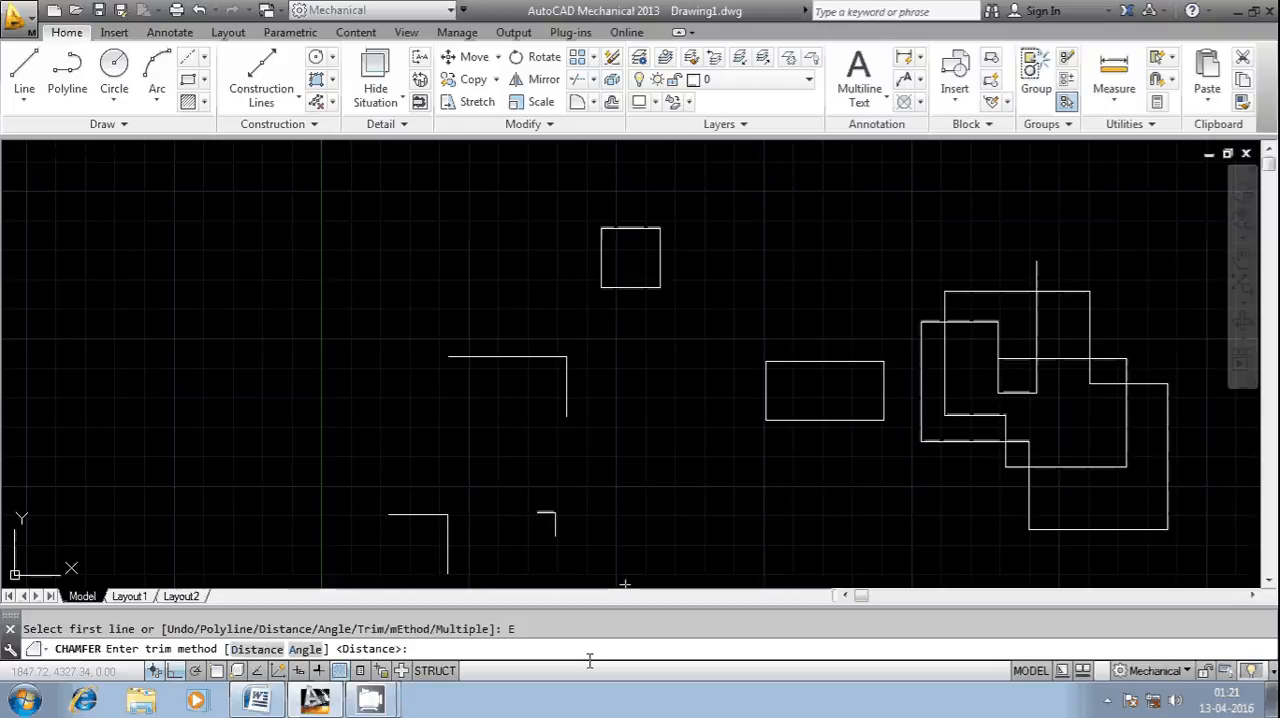
text(D)
key(Return)
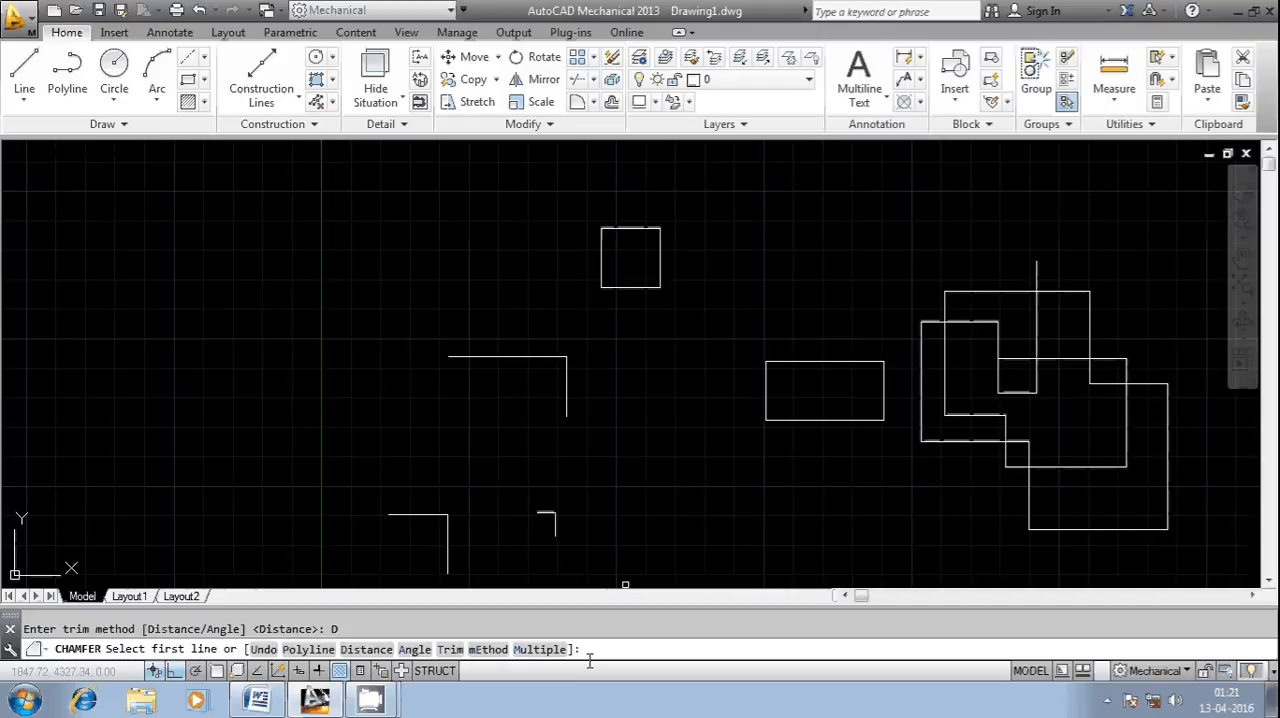
click(603, 250)
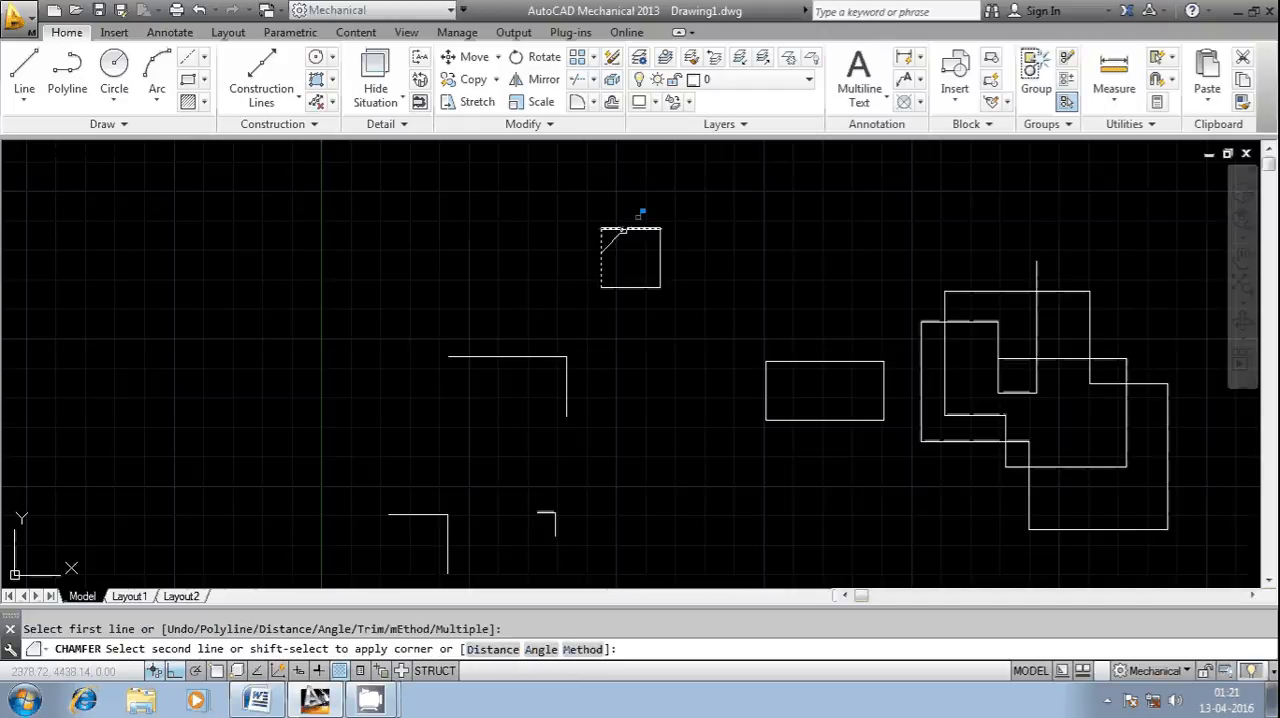
click(625, 229)
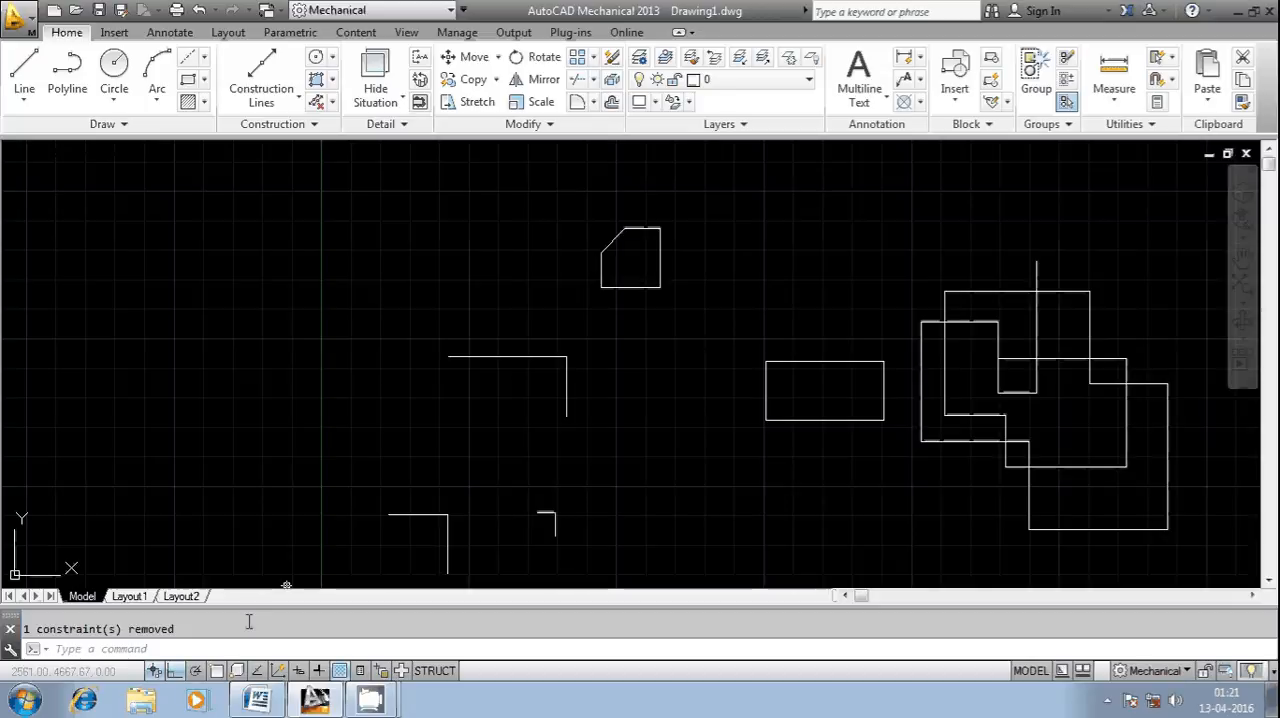
key(Escape)
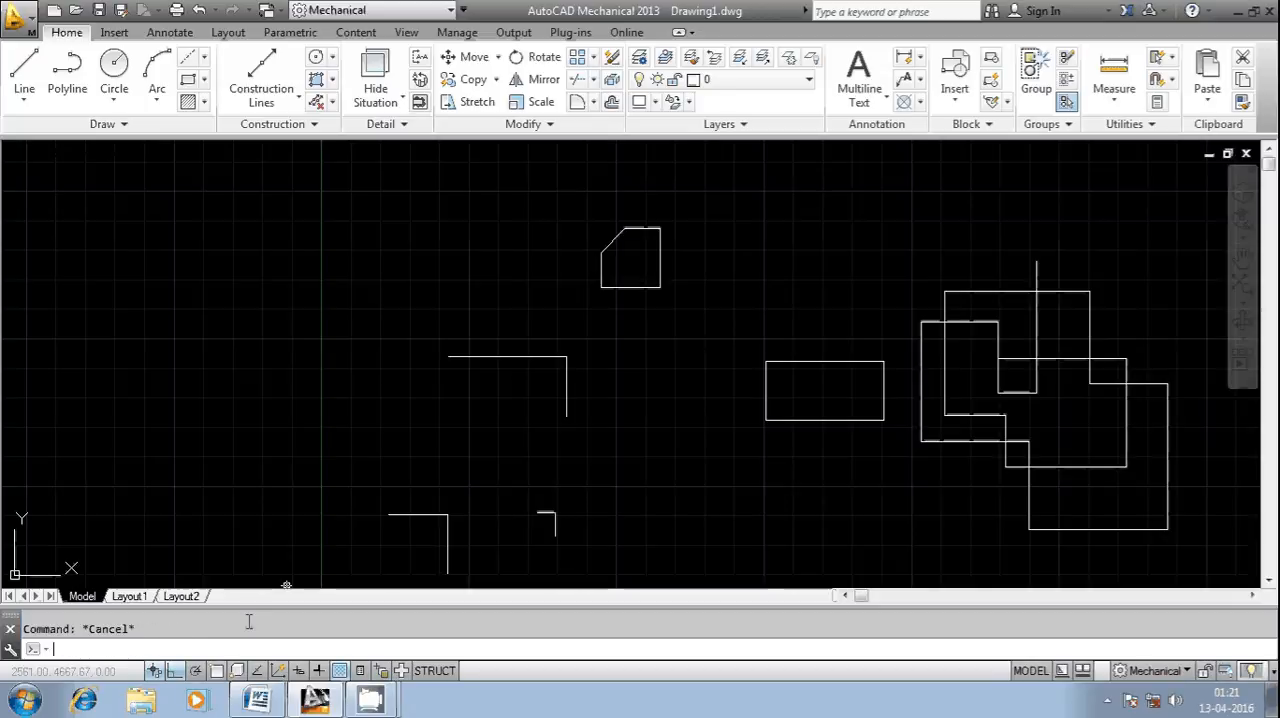
key(ctrl+z)
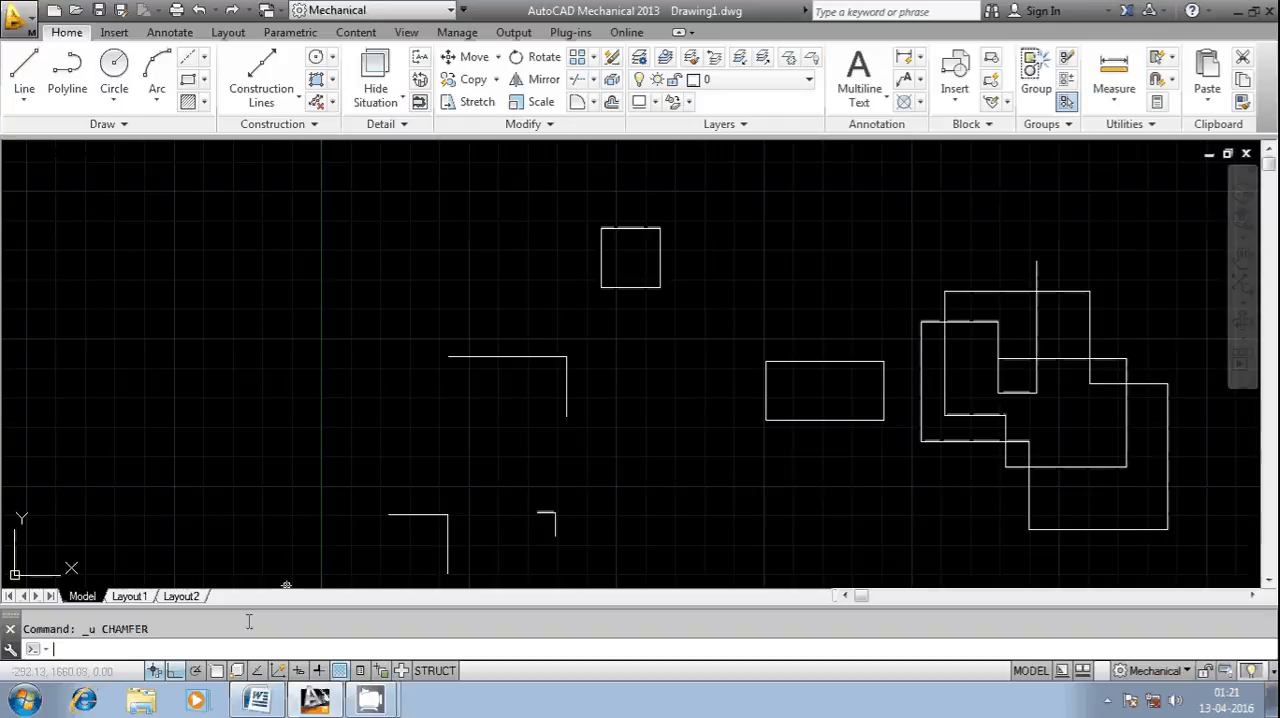
- Chamfer the small square's upper-right corner between its top and right edges, using the Chamfer command's Multiple option
right_click(205, 650)
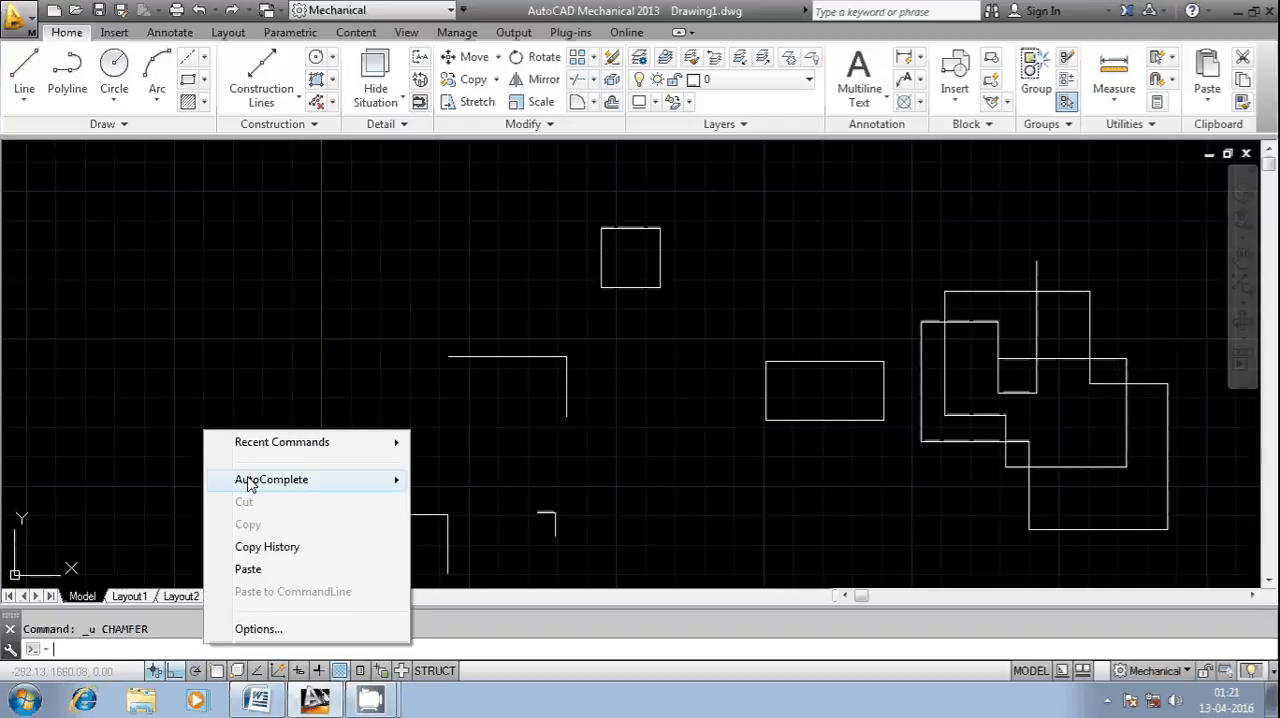
mouse_move(400, 443)
click(463, 466)
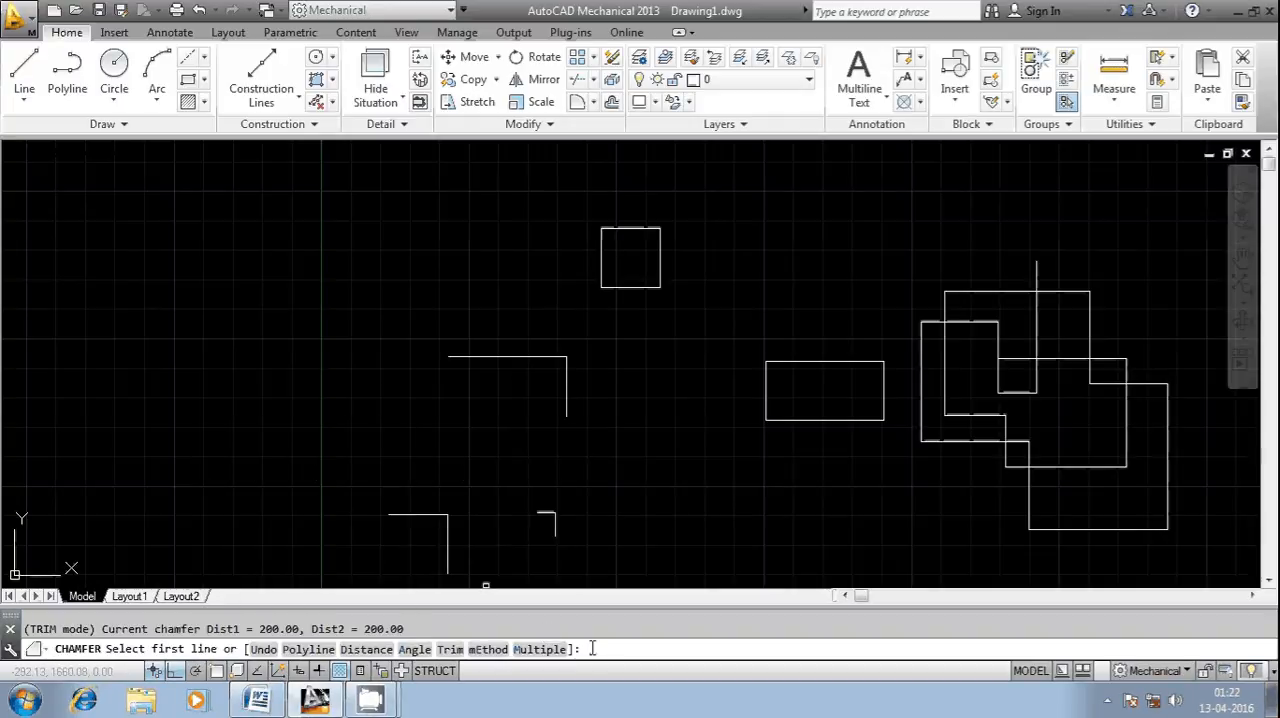
text(M)
key(Return)
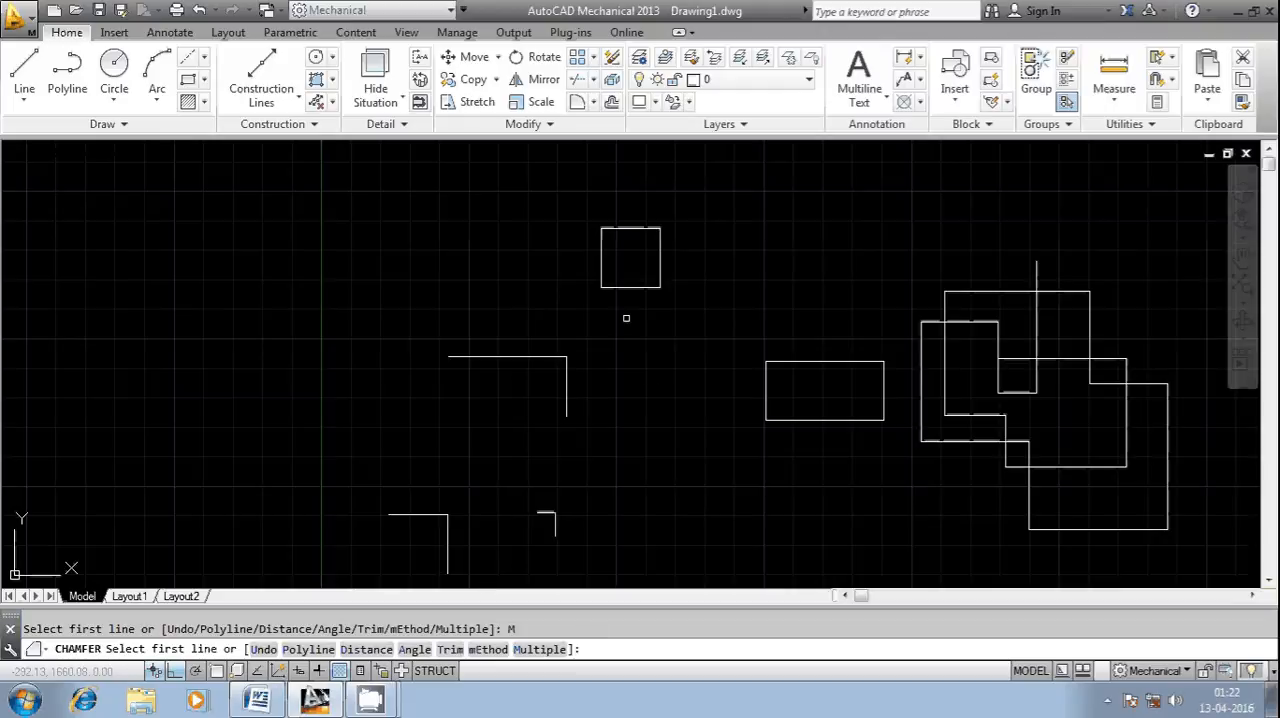
scroll(641, 210, up, 2)
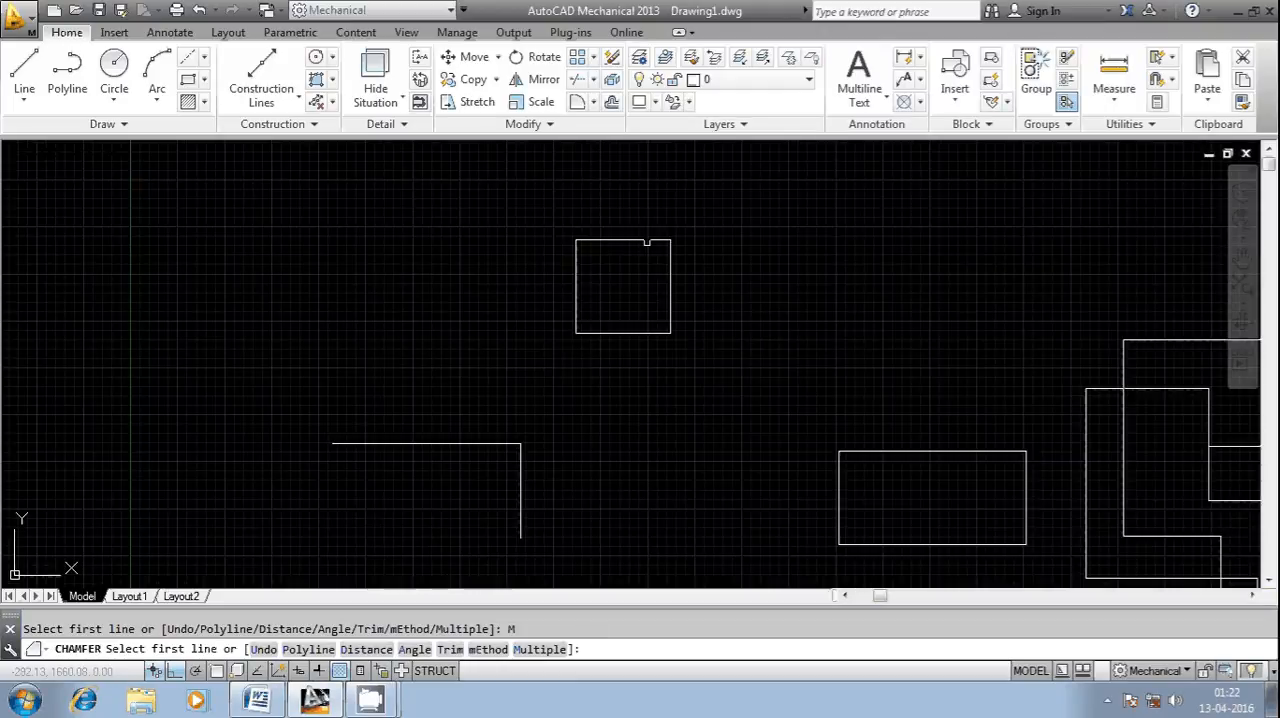
click(648, 240)
click(669, 253)
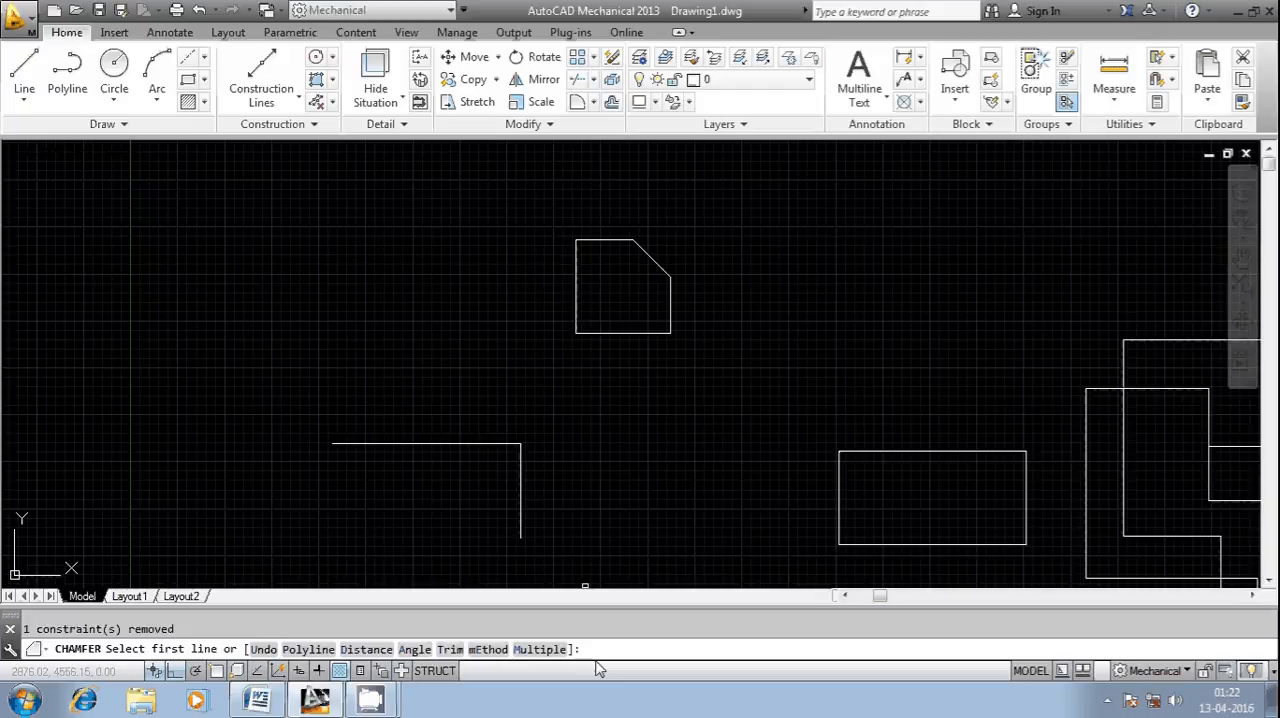
- Chamfer the small square's lower-right corner between its right and bottom edges with both chamfer distances set to 150
text(D)
key(Return)
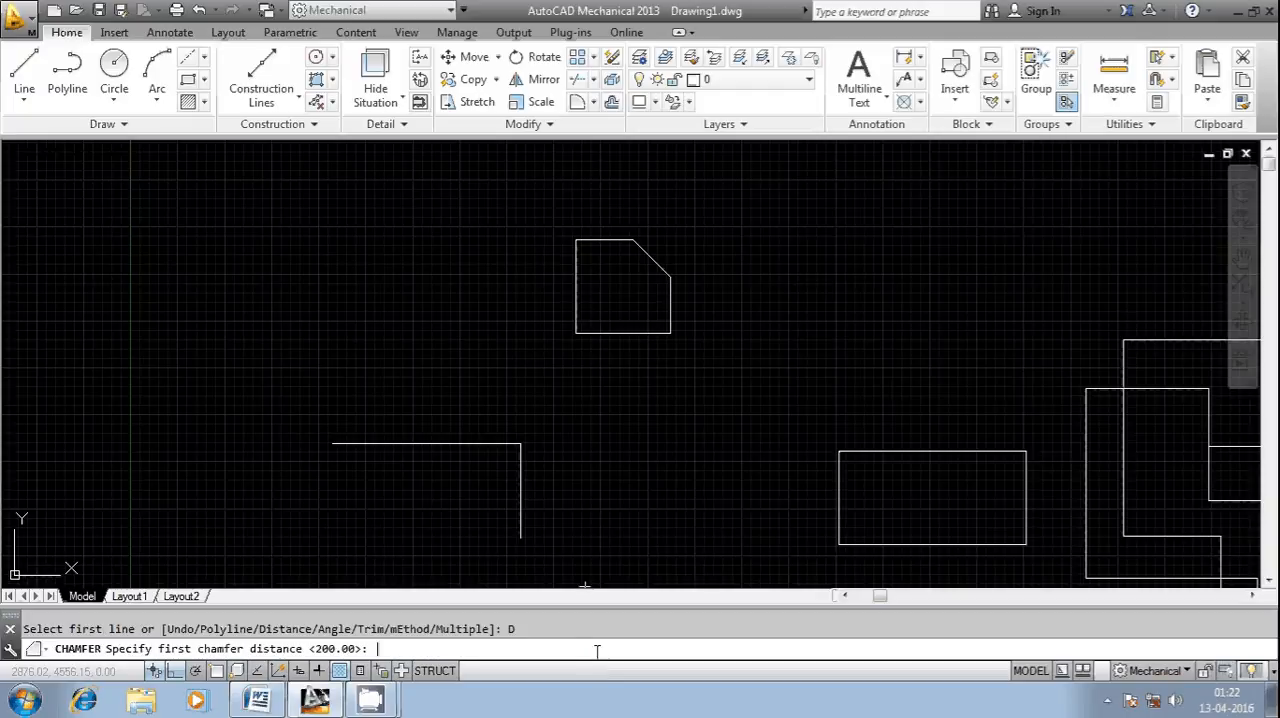
text(150)
key(Return)
text(150)
key(Return)
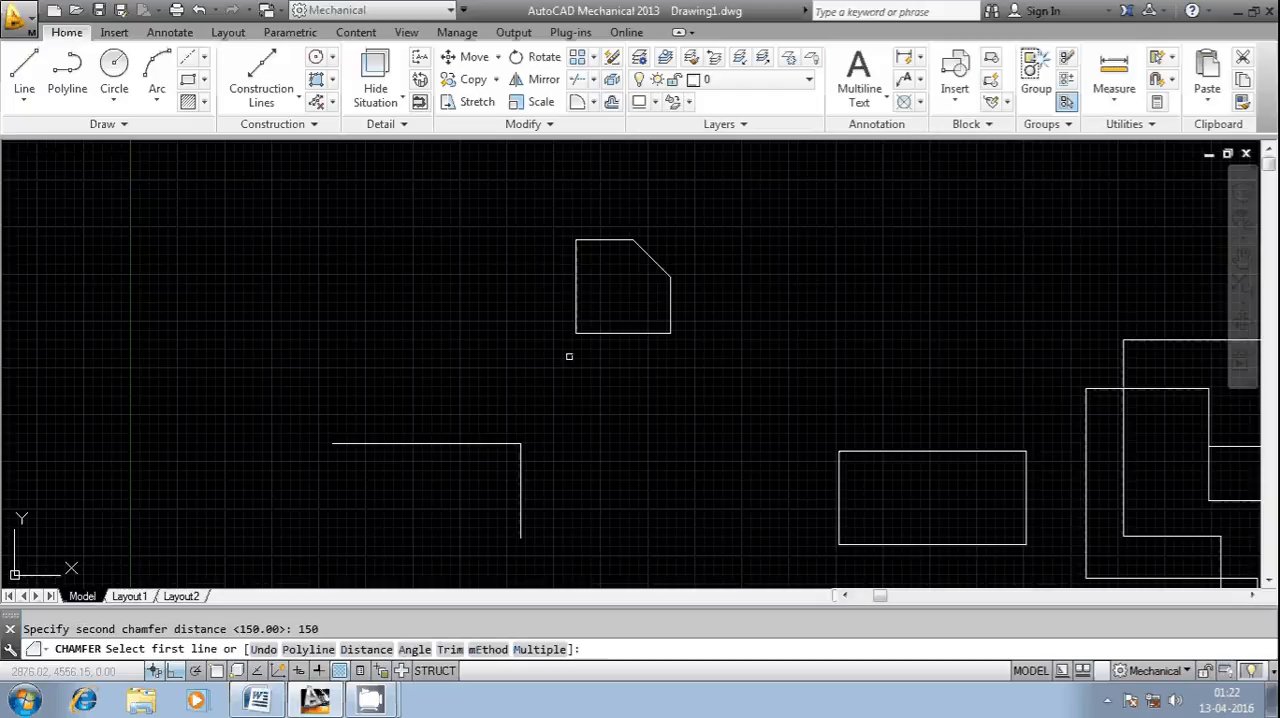
click(664, 322)
click(649, 333)
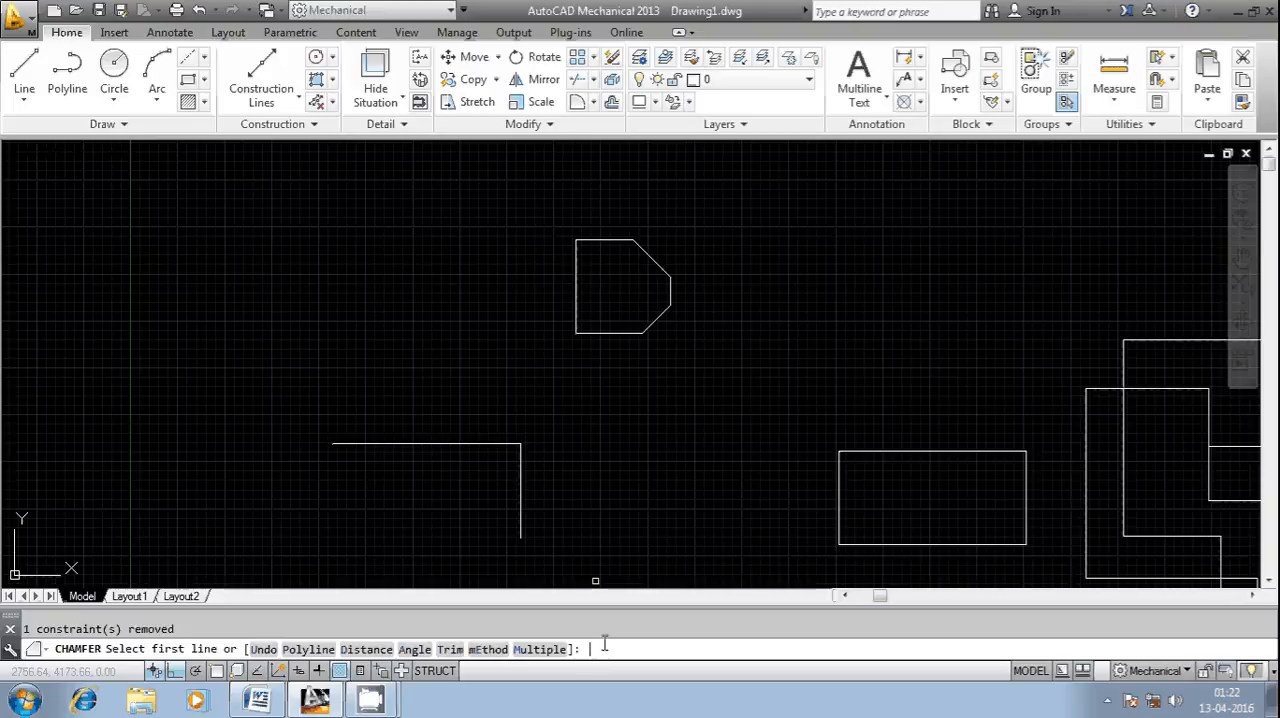
- Undo the lower-right chamfer within the running Chamfer command and leave the command
text(U)
key(Return)
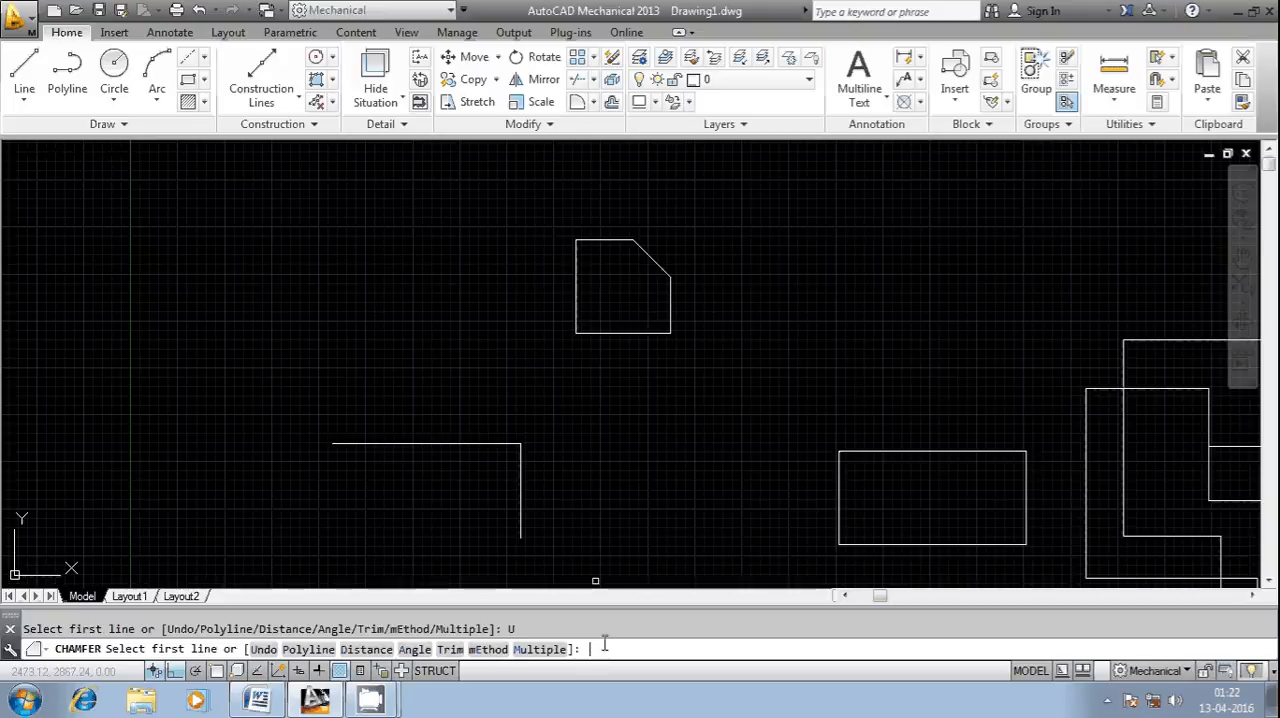
key(Escape)
key(Escape)
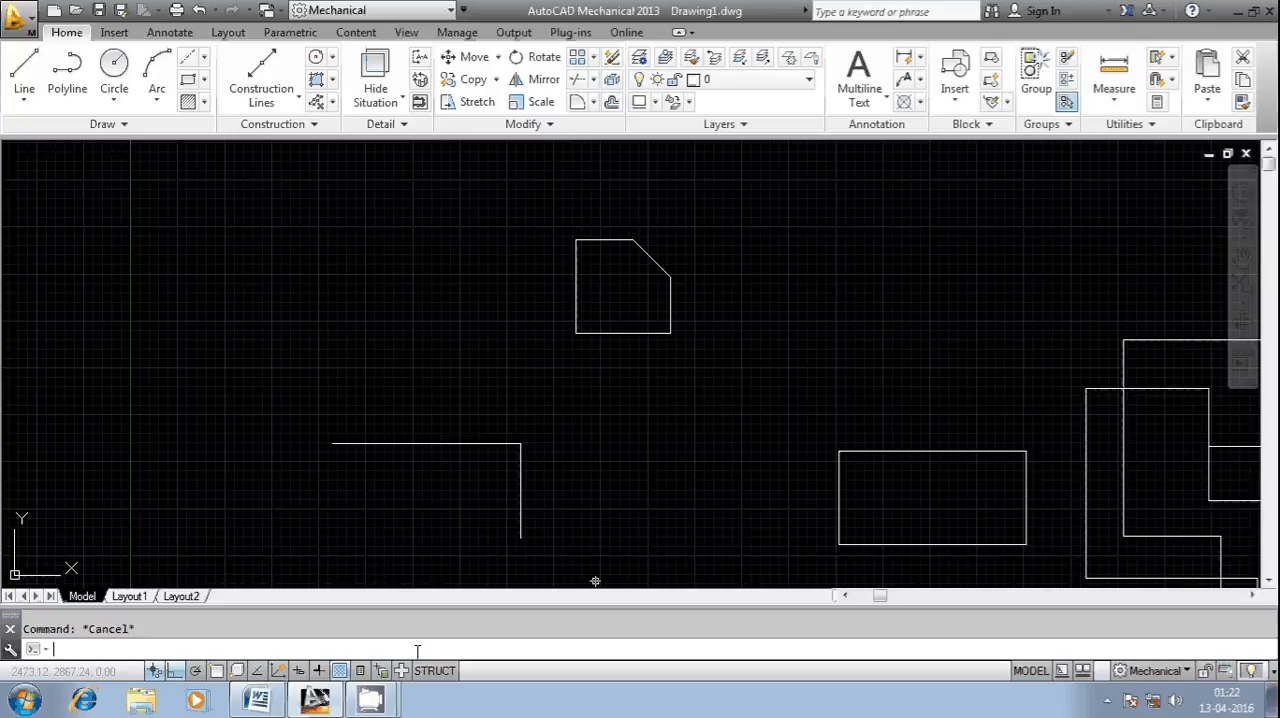
- Set the CHAMMODE system variable to 1
text(CHAMMODE)
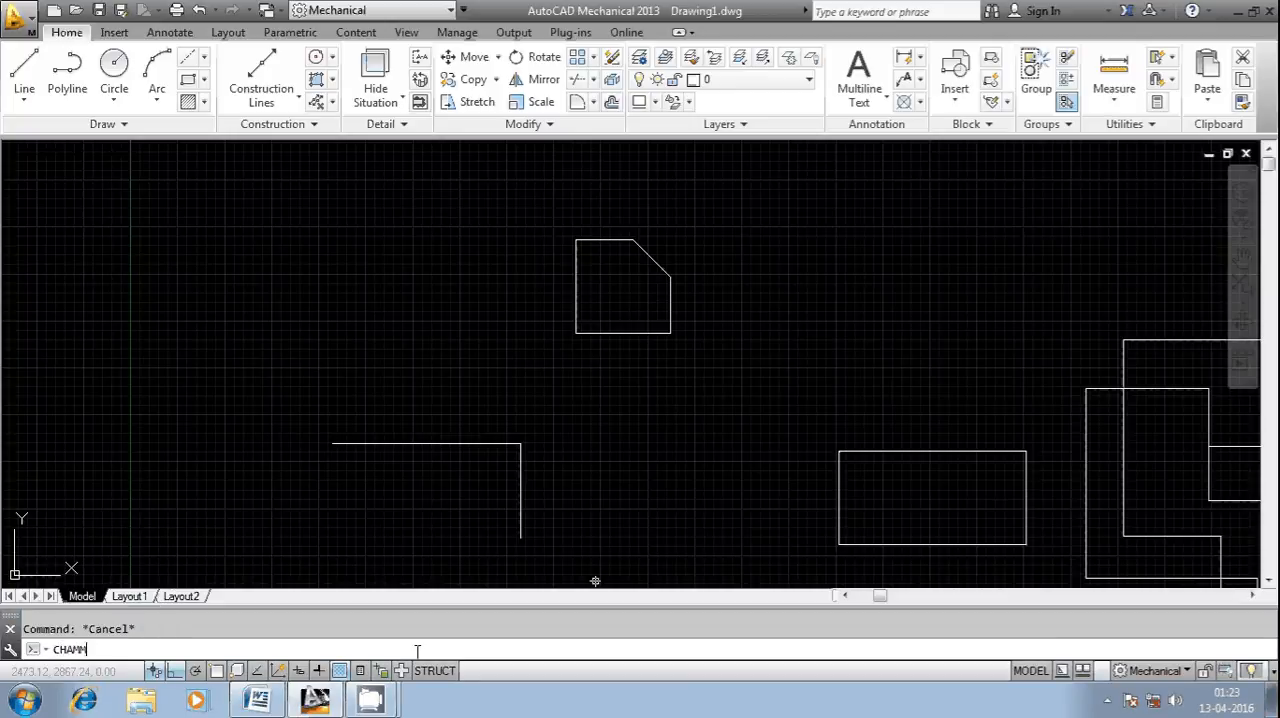
key(Return)
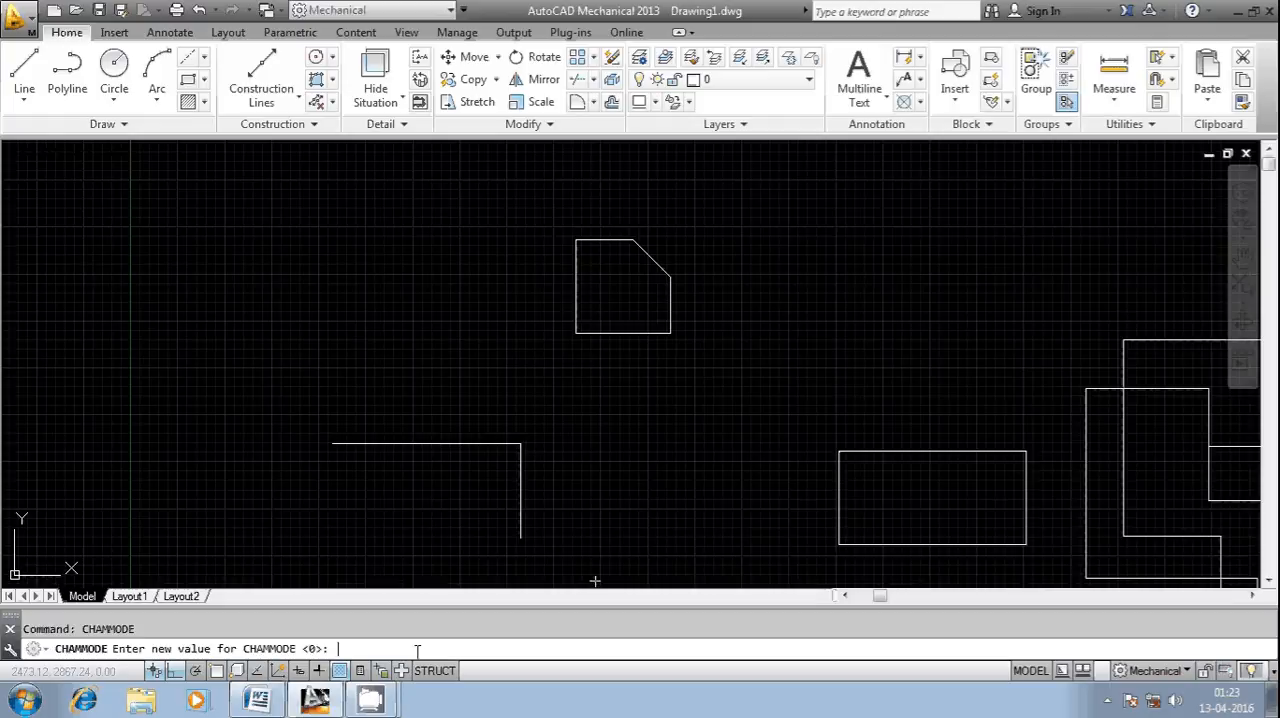
text(1)
key(Return)
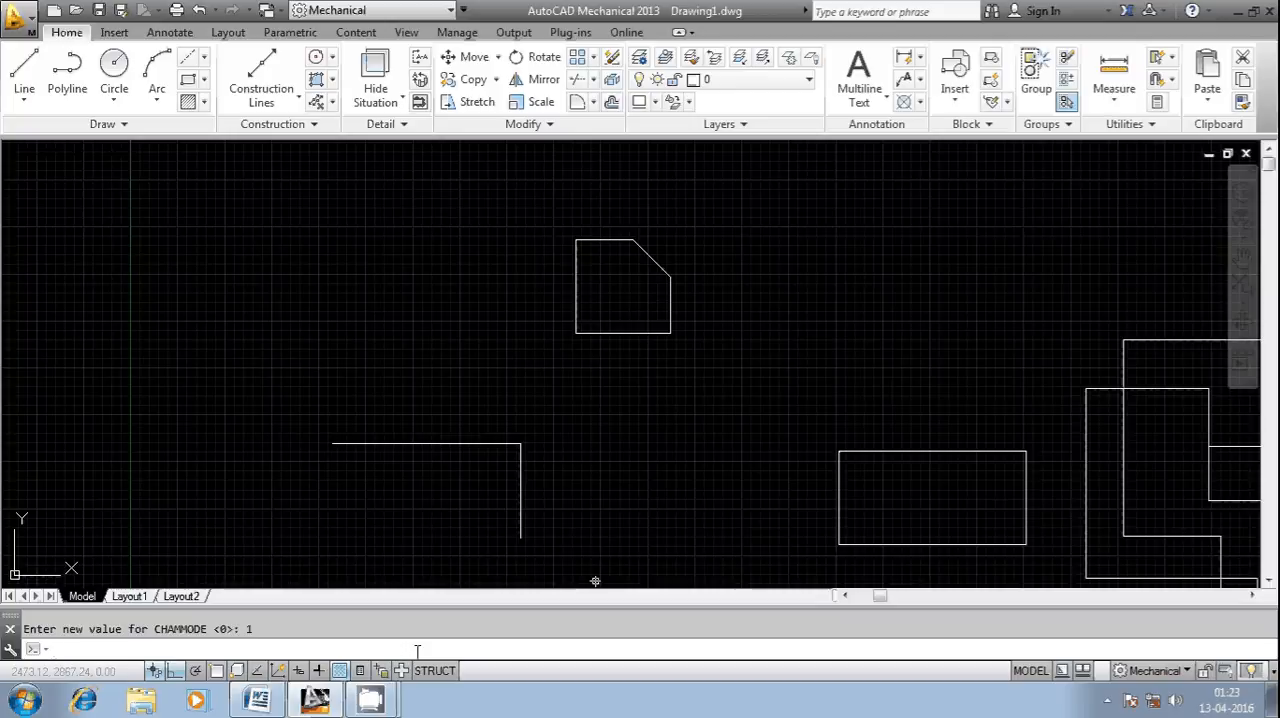
- Check the first chamfer distance stored in the CHAMFERA system variable without changing it
text(CHAM)
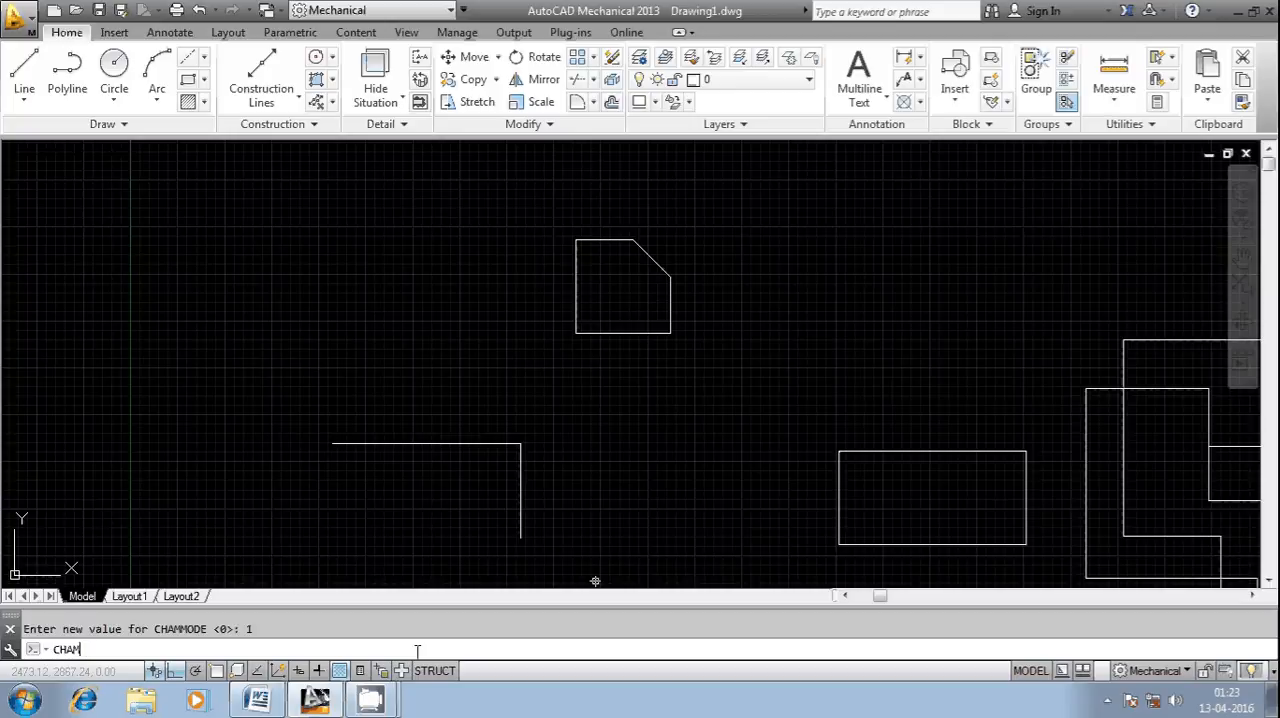
text(FERA)
key(Return)
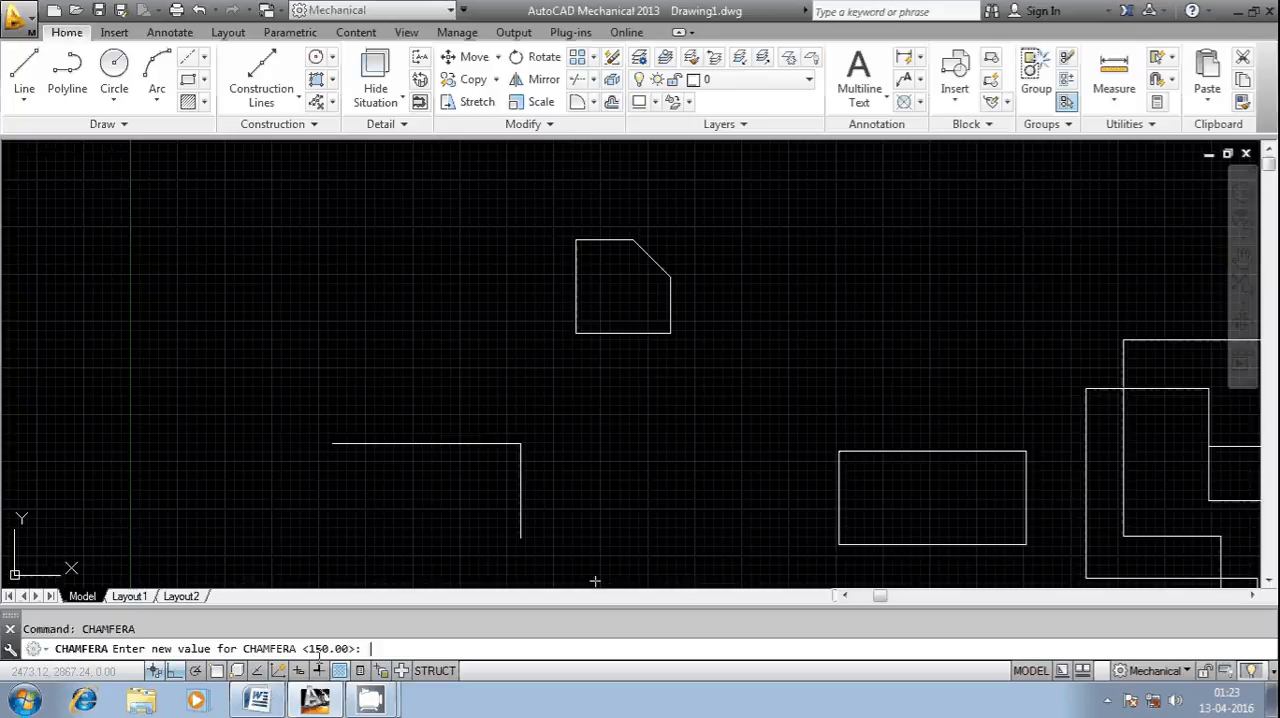
key(Escape)
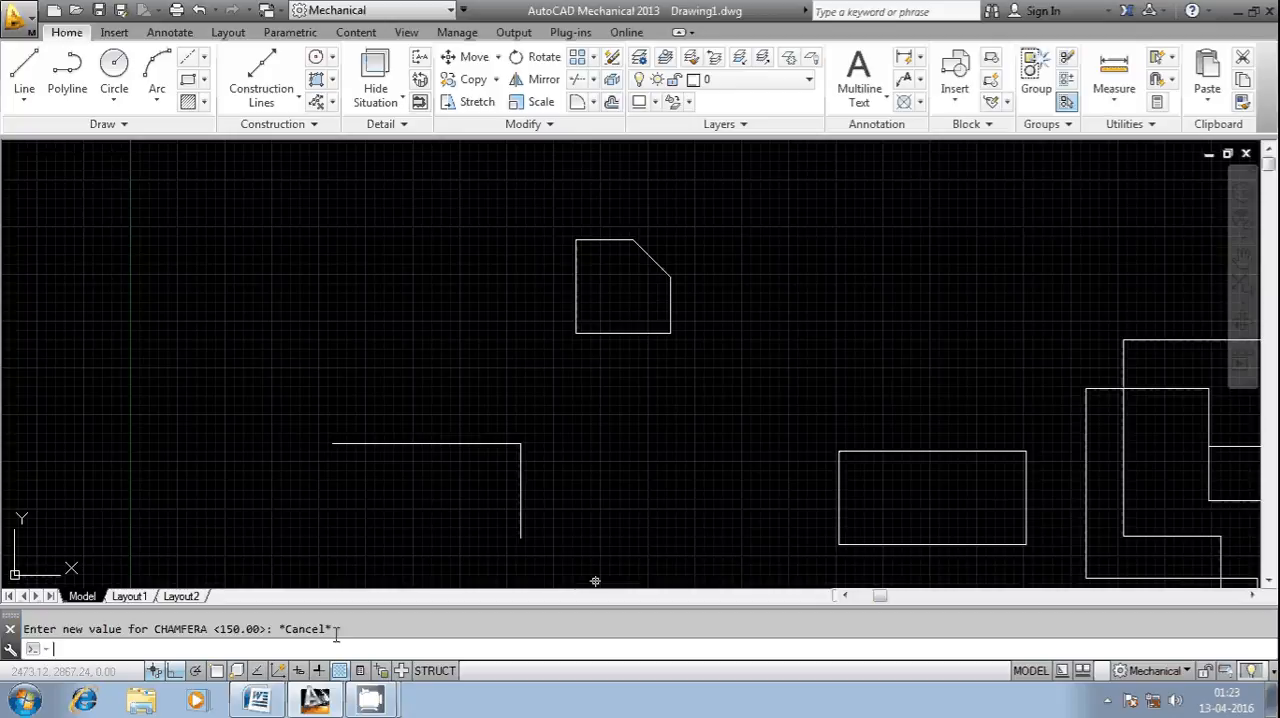
- Call up the CHAMFERD system variable to check the stored chamfer angle
text(CHAM)
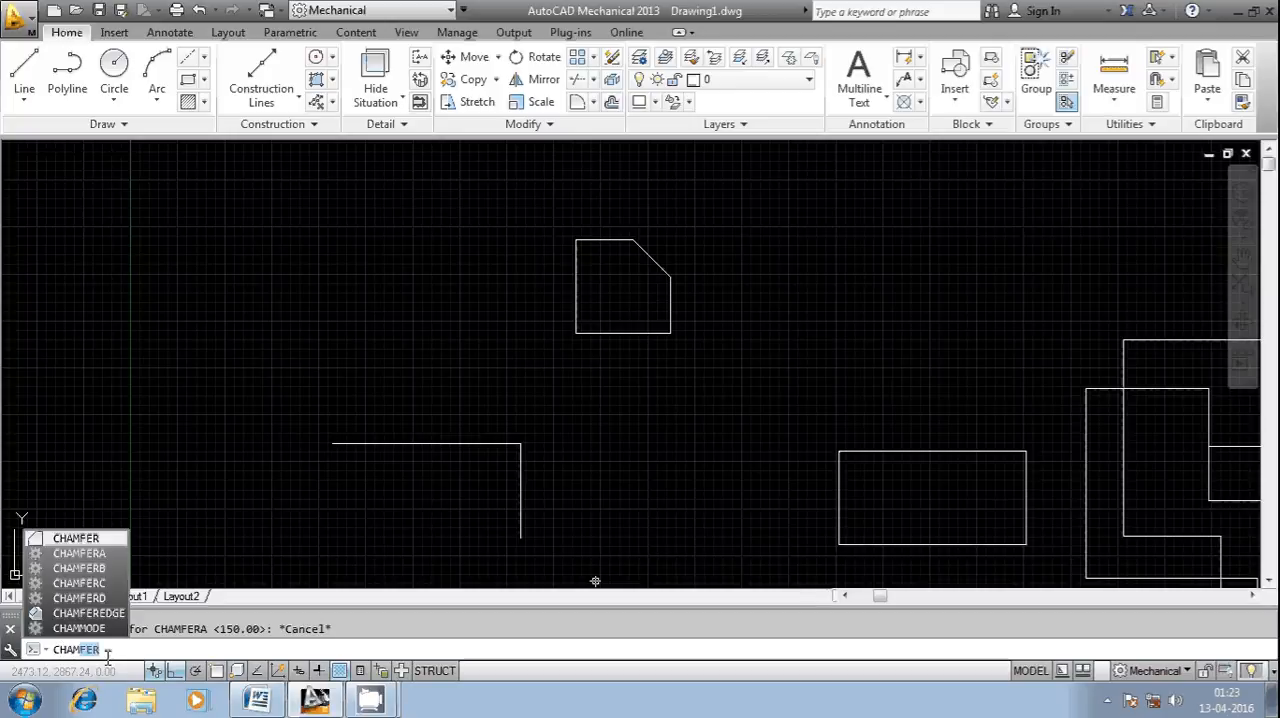
text(FER)
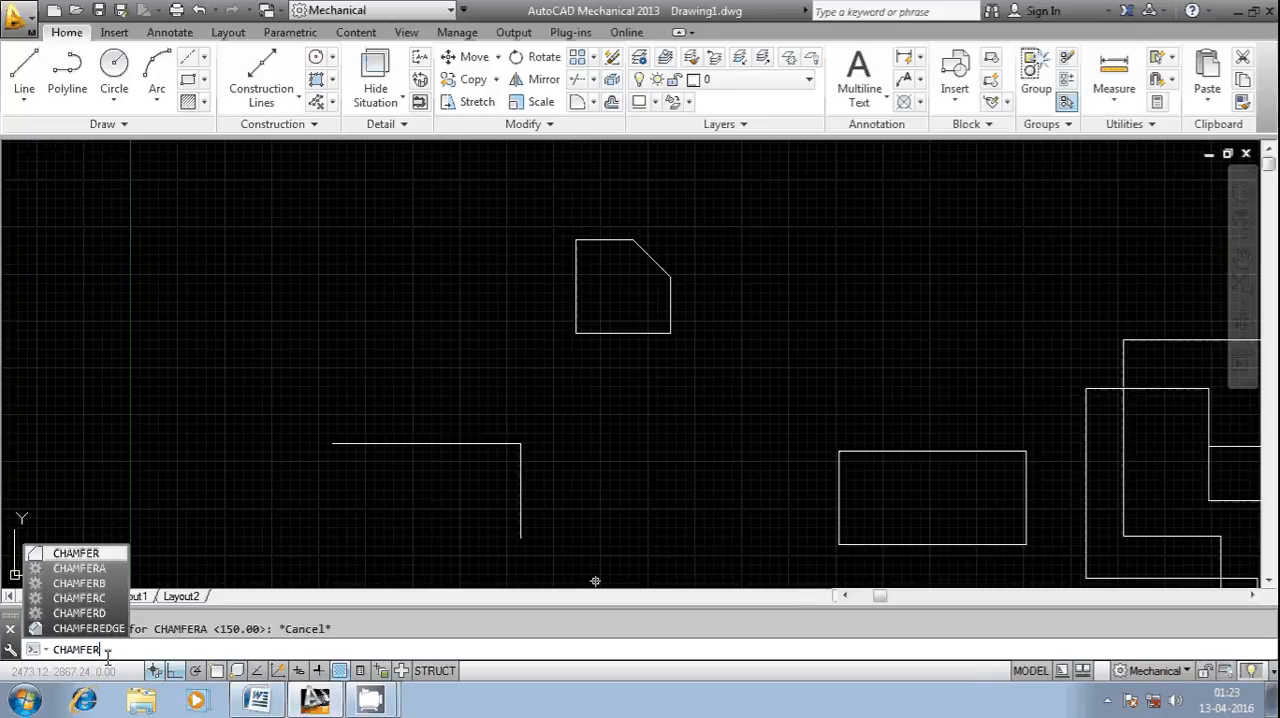
text(D)
key(Return)
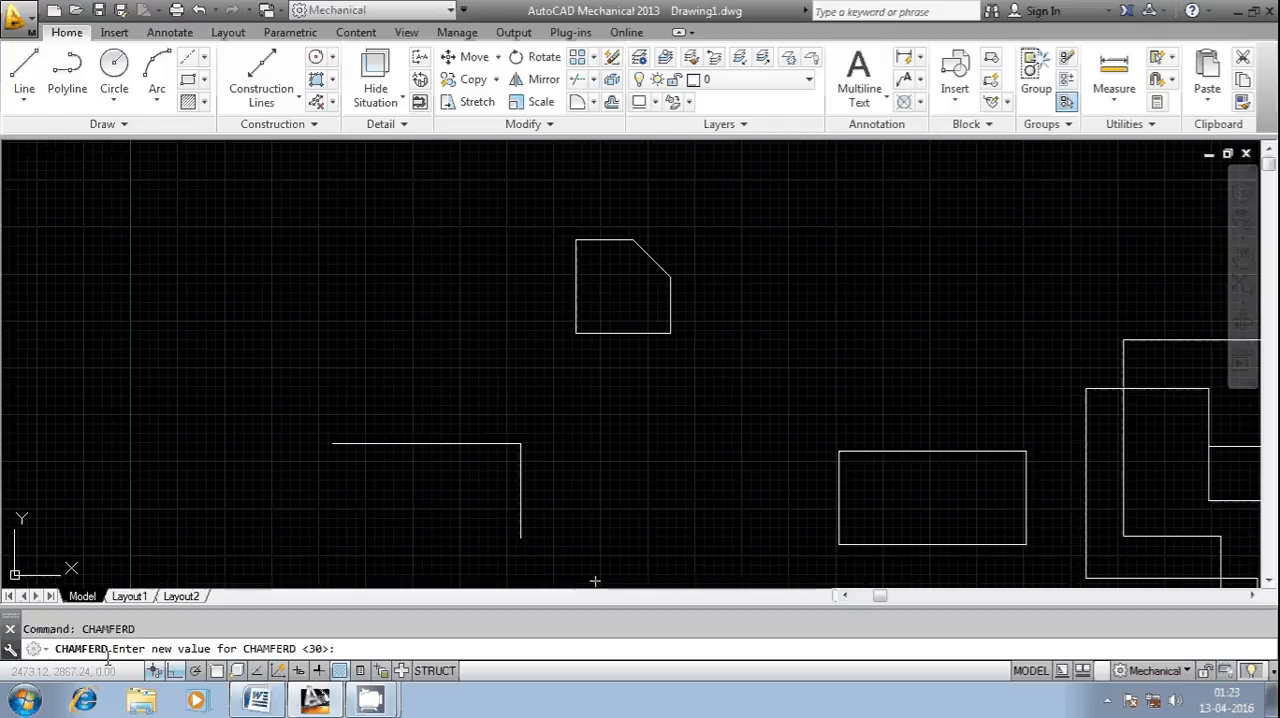